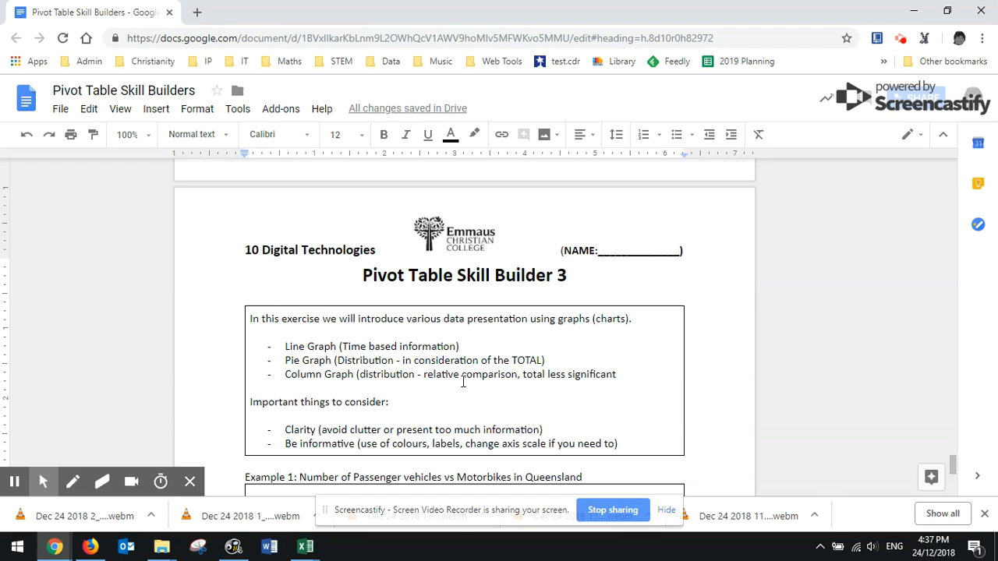
# Add the missing closing parenthesis at the end of the Column Graph bullet
pyautogui.click(645, 375)
pyautogui.write(')')
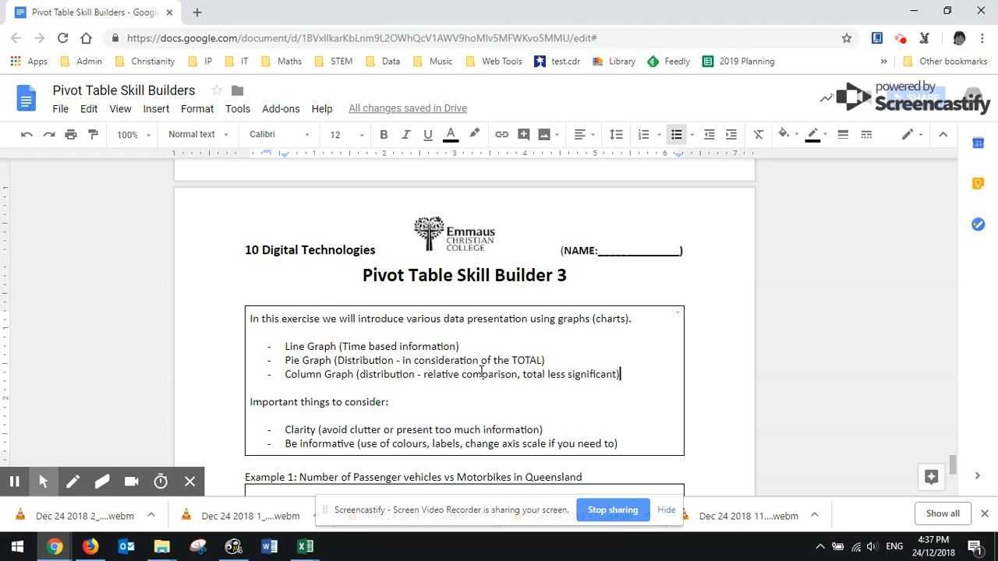
# Append "over time" to the Example 1 heading about passenger vehicles and motorbikes in Queensland
pyautogui.scroll(-2, 467, 370)
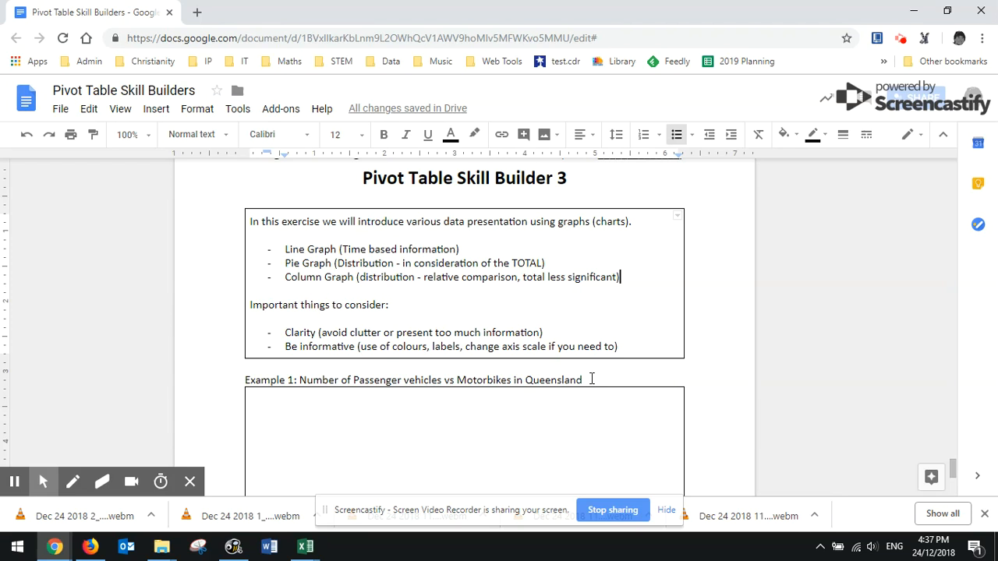
pyautogui.scroll(-2, 592, 379)
pyautogui.scroll(1, 363, 276)
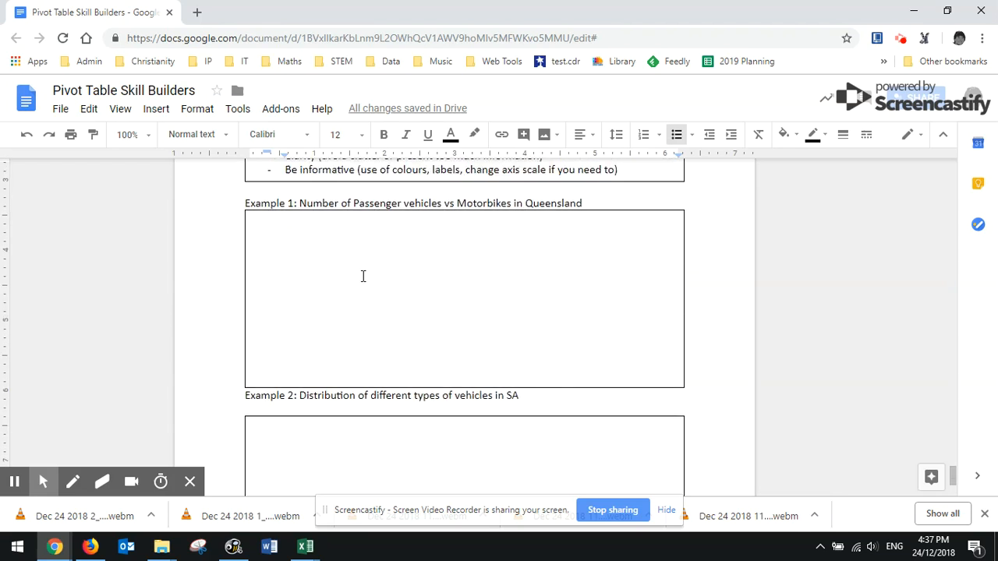
pyautogui.moveTo(299, 282); pyautogui.dragTo(603, 281)
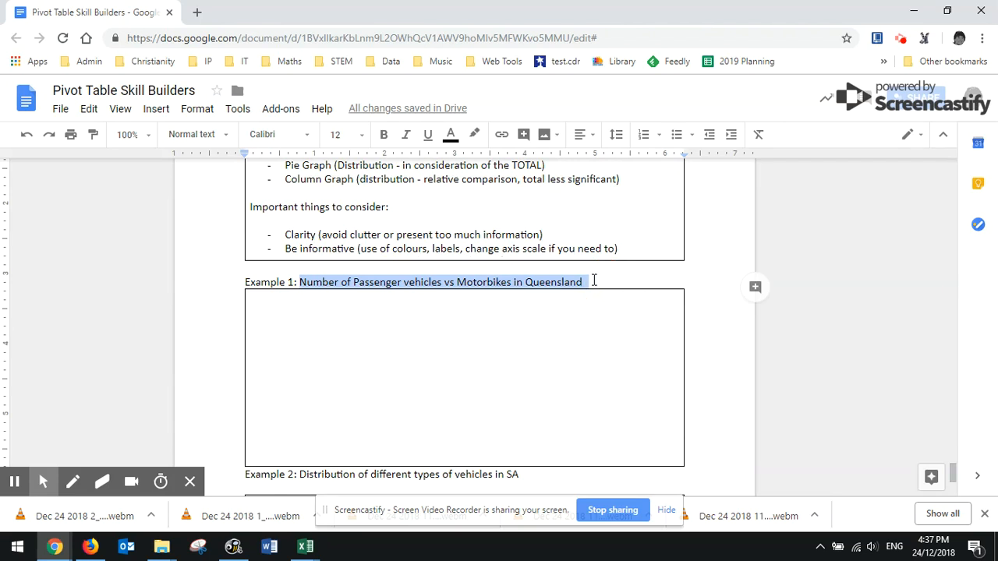
pyautogui.click(594, 281)
pyautogui.scroll(1, 593, 285)
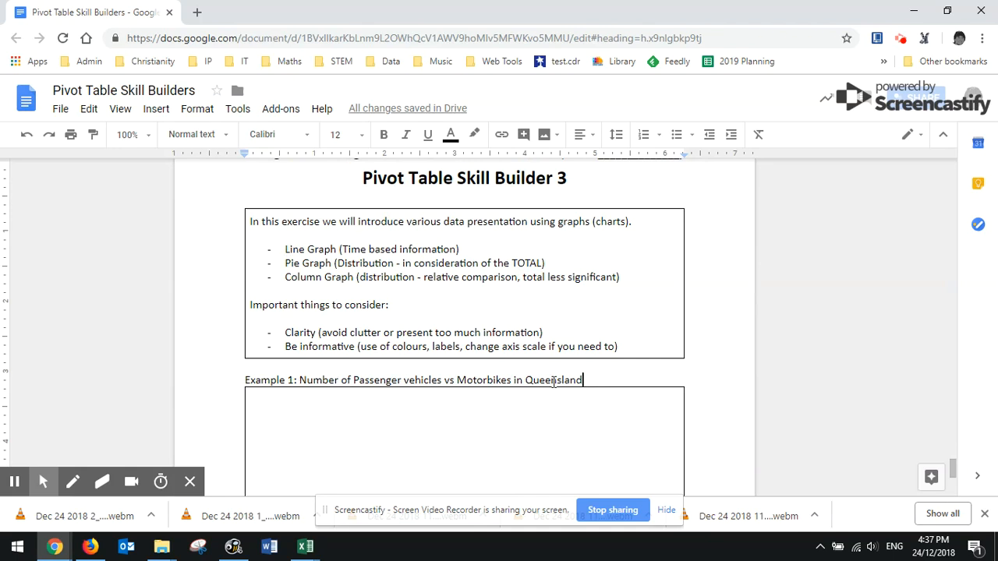
pyautogui.write('over time')
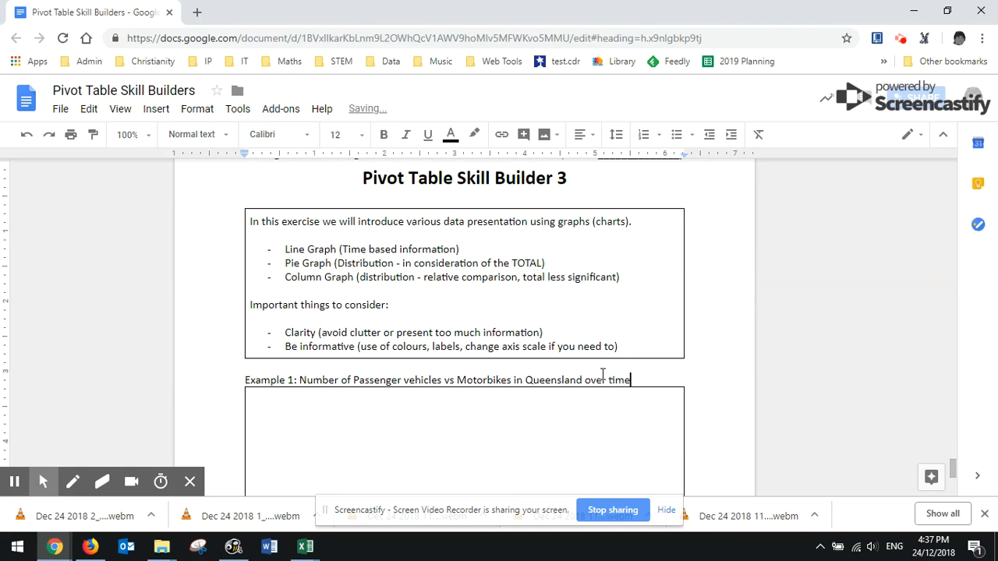
# Switch to the Excel workbook "registered-vehicles-by-body-type SA Vs QLD.xlsx"
pyautogui.hotkey('alt', 'Tab')
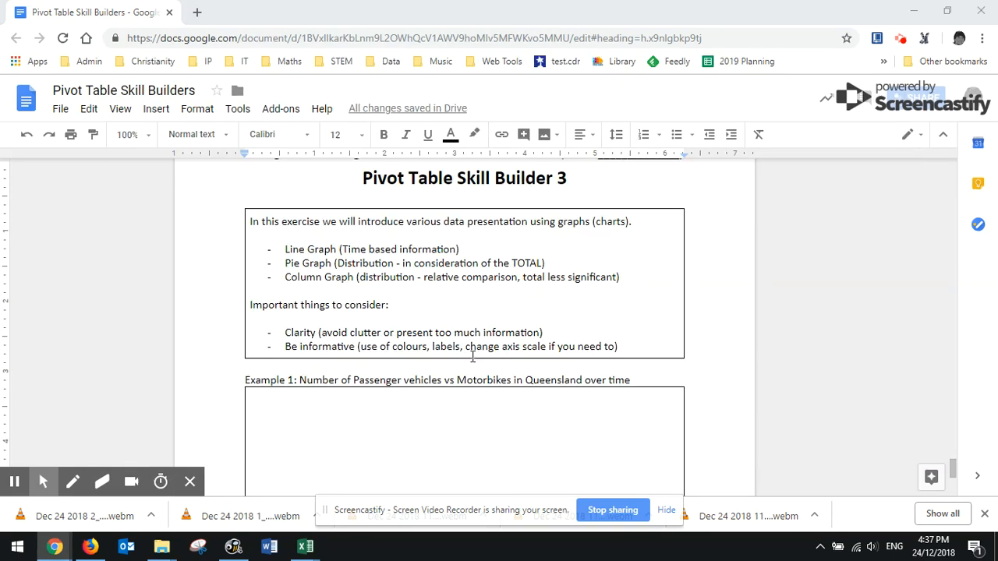
pyautogui.moveTo(305, 546)
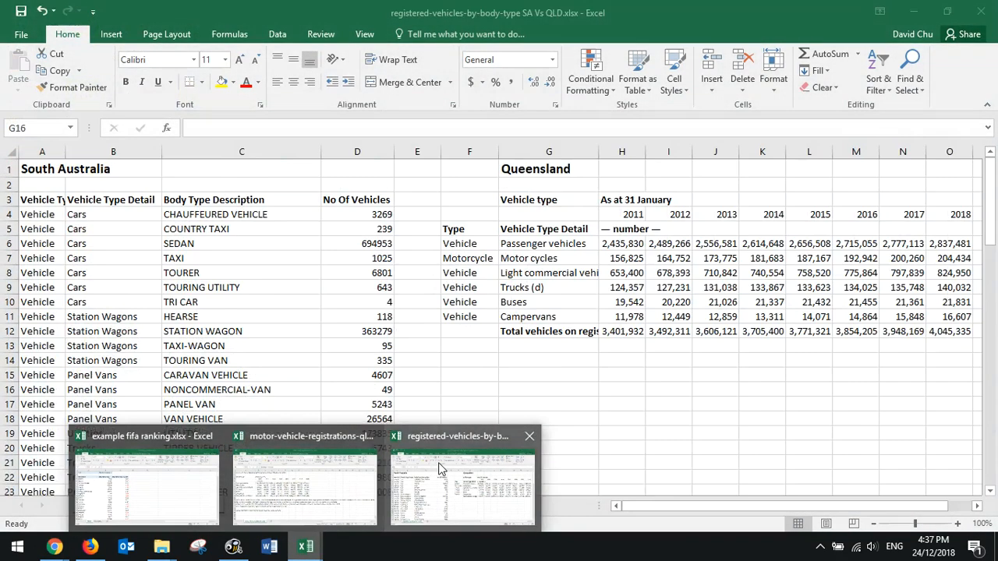
pyautogui.click(480, 449)
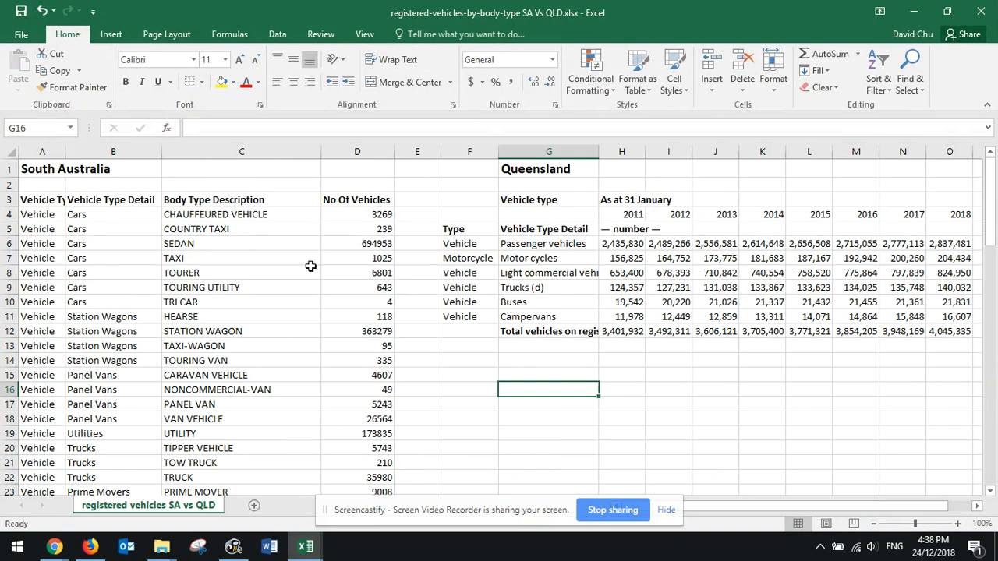
# Examine how the South Australia vehicle list and the yearly Queensland registration table are structured
pyautogui.scroll(-19, 54, 261)
pyautogui.scroll(19, 347, 462)
pyautogui.moveTo(632, 219); pyautogui.dragTo(797, 329)
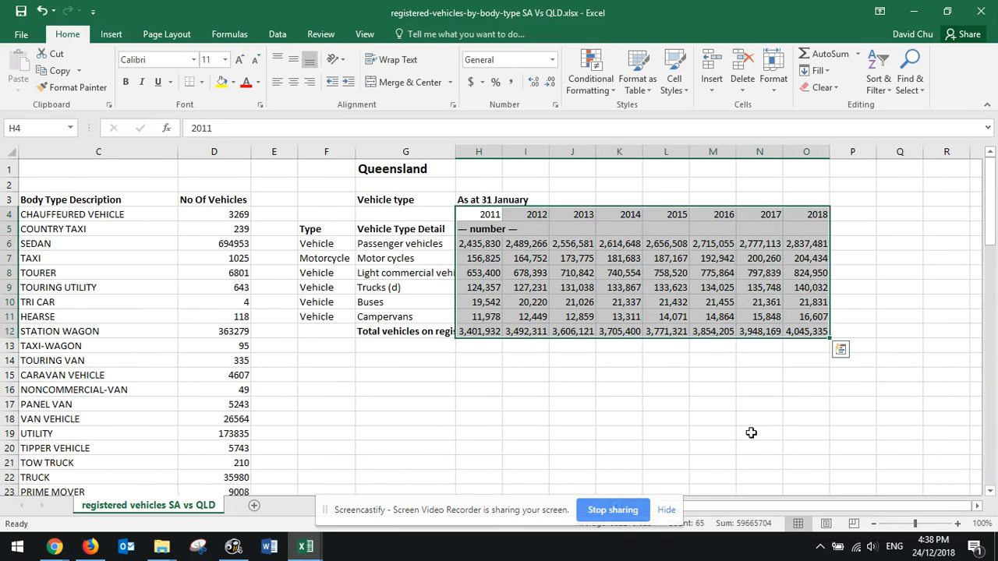
pyautogui.moveTo(735, 507); pyautogui.dragTo(628, 503)
pyautogui.click(124, 224)
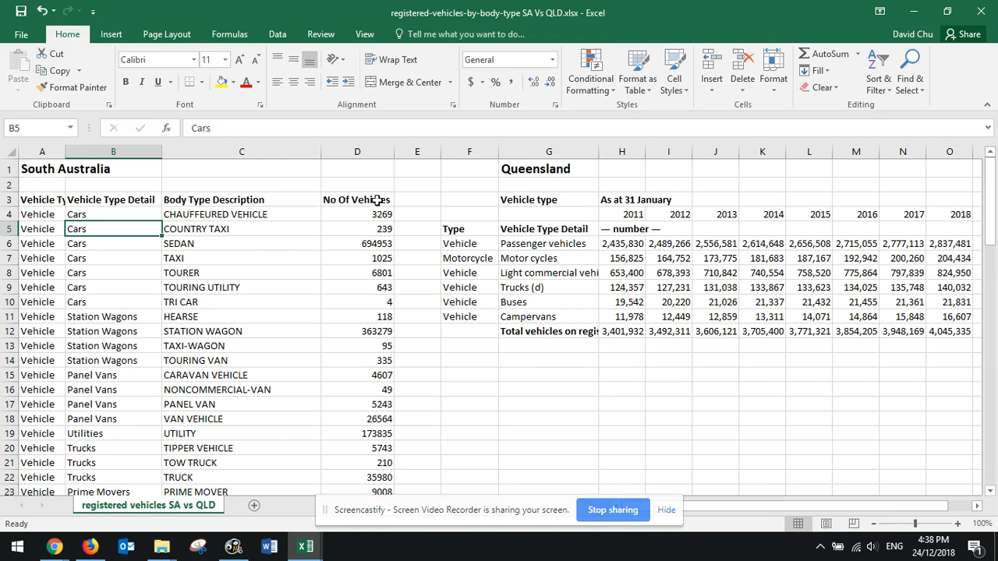
pyautogui.scroll(-16, 190, 370)
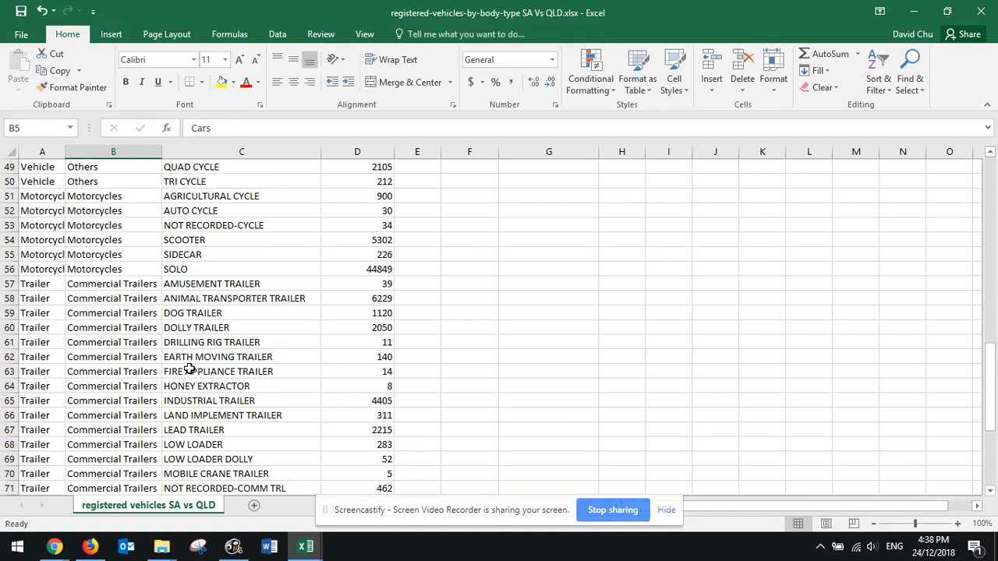
pyautogui.scroll(16, 190, 369)
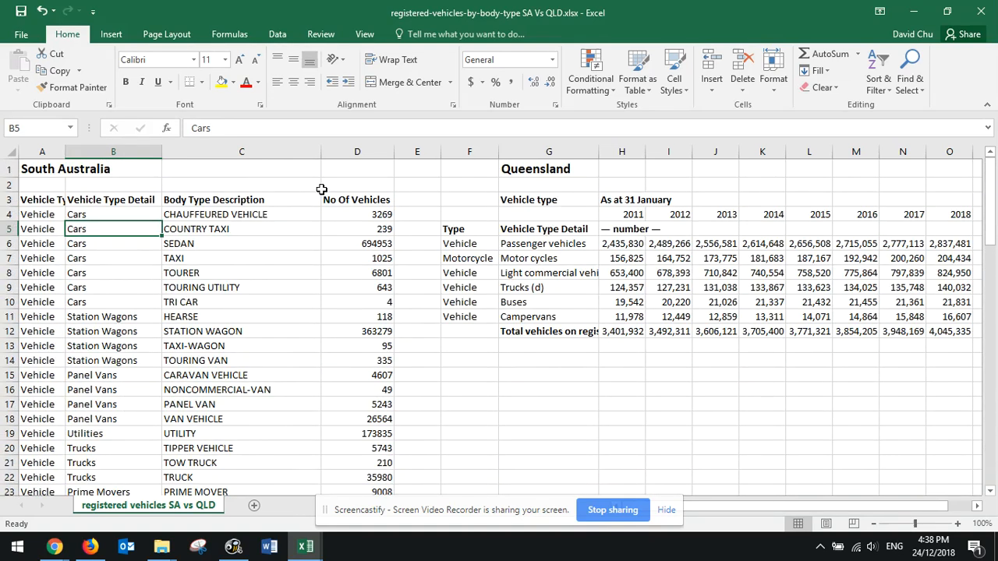
pyautogui.click(372, 201)
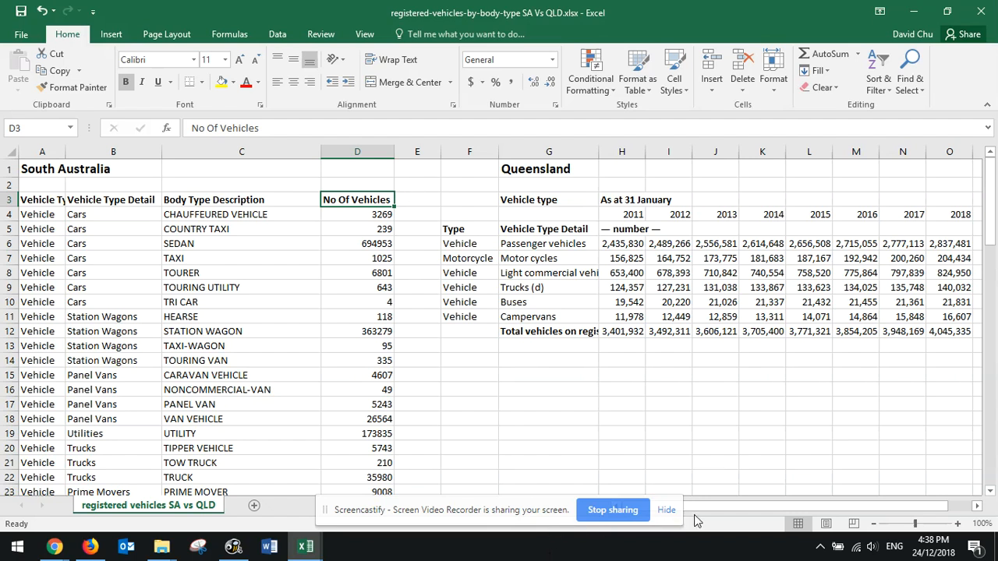
pyautogui.moveTo(733, 506); pyautogui.dragTo(745, 508)
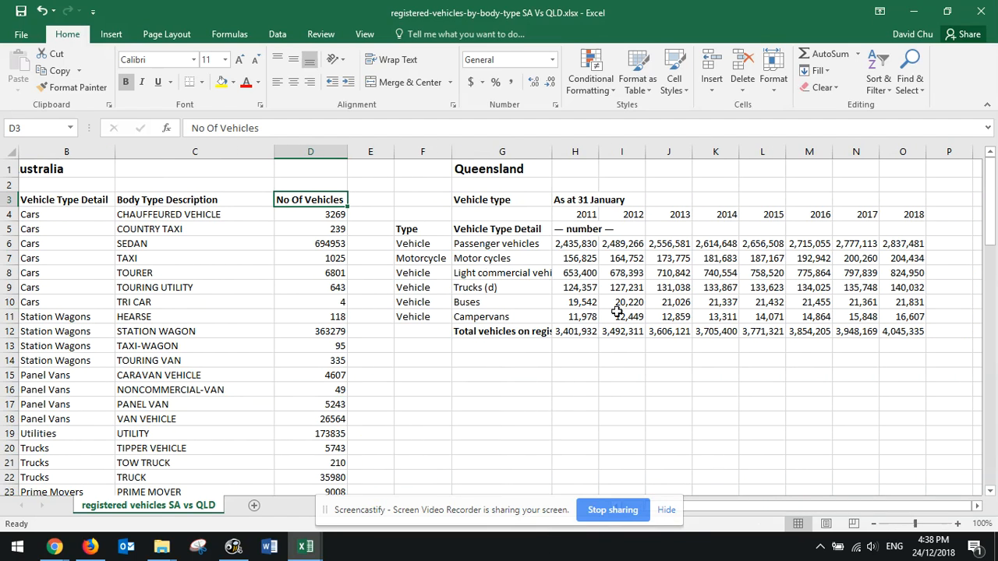
# Check the Example 1 task in the Google Docs worksheet and return to the Excel workbook
pyautogui.hotkey('alt', 'Tab')
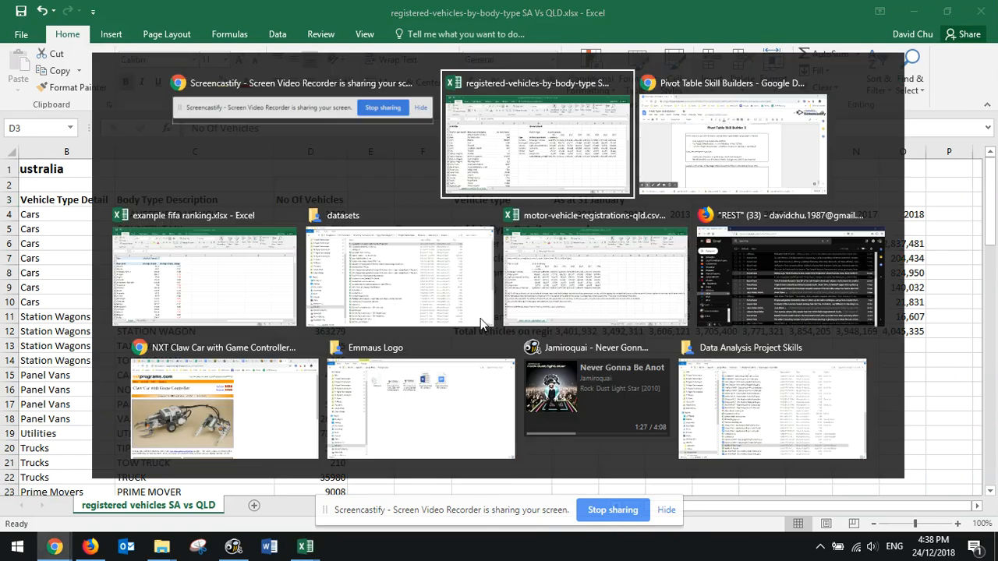
pyautogui.hotkey('alt', 'Tab')
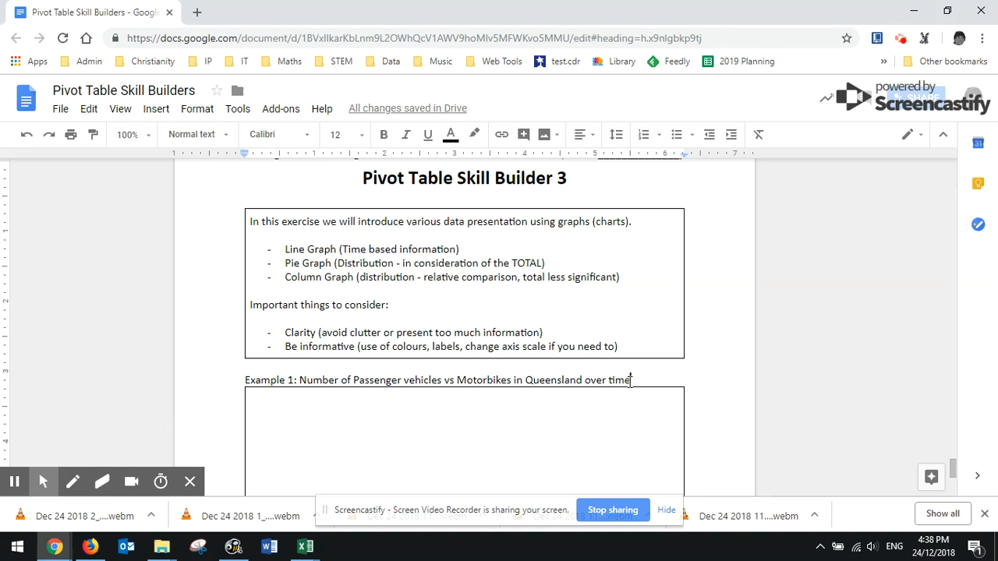
pyautogui.hotkey('alt', 'Tab')
pyautogui.hotkey('alt', 'Tab')
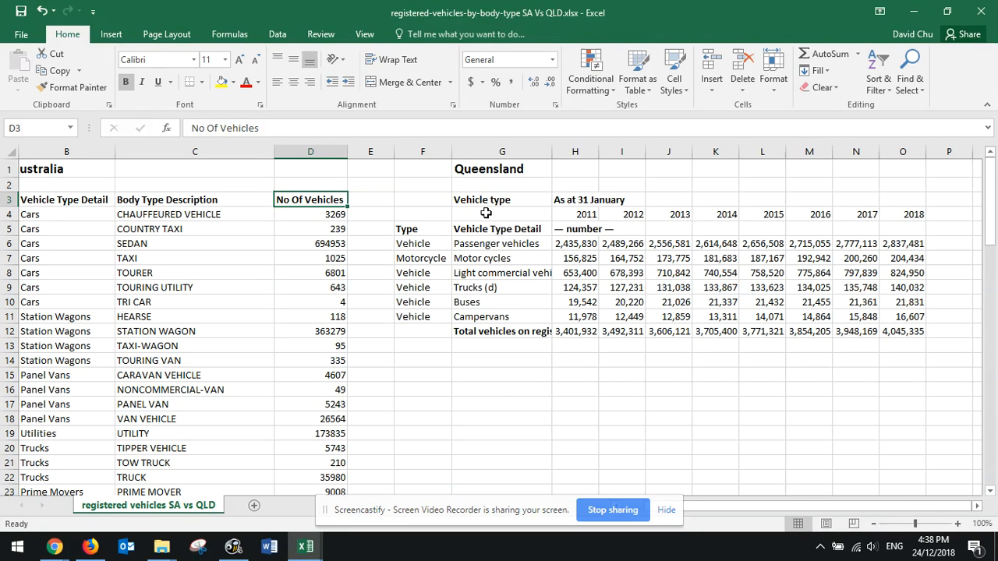
pyautogui.moveTo(904, 219); pyautogui.dragTo(508, 262)
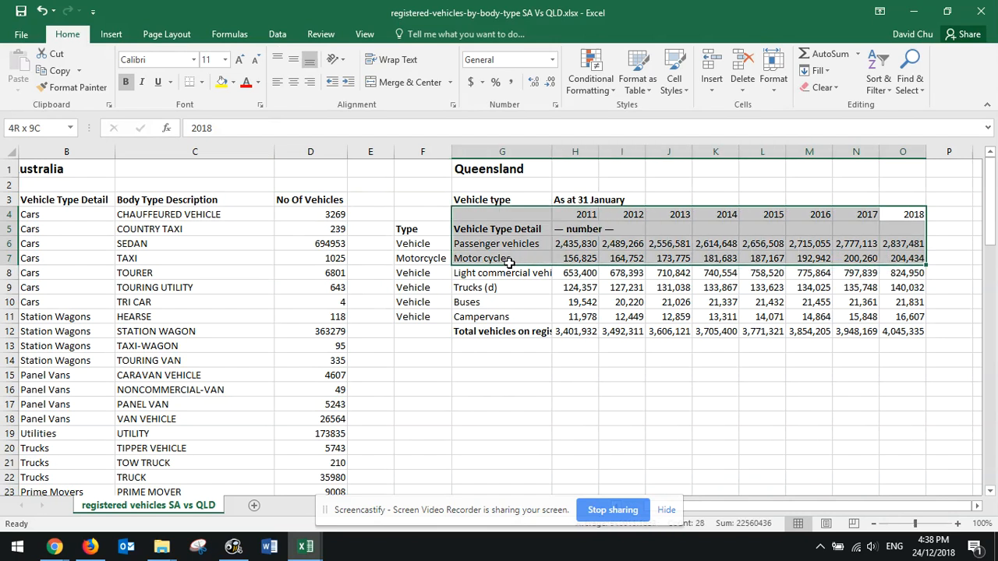
pyautogui.moveTo(487, 228); pyautogui.dragTo(917, 227)
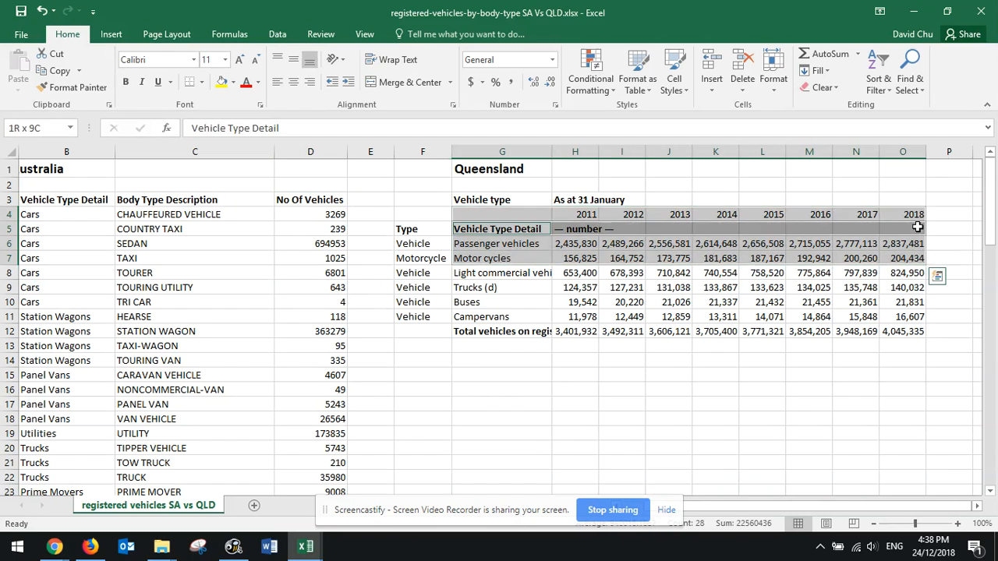
pyautogui.moveTo(621, 273); pyautogui.dragTo(621, 287)
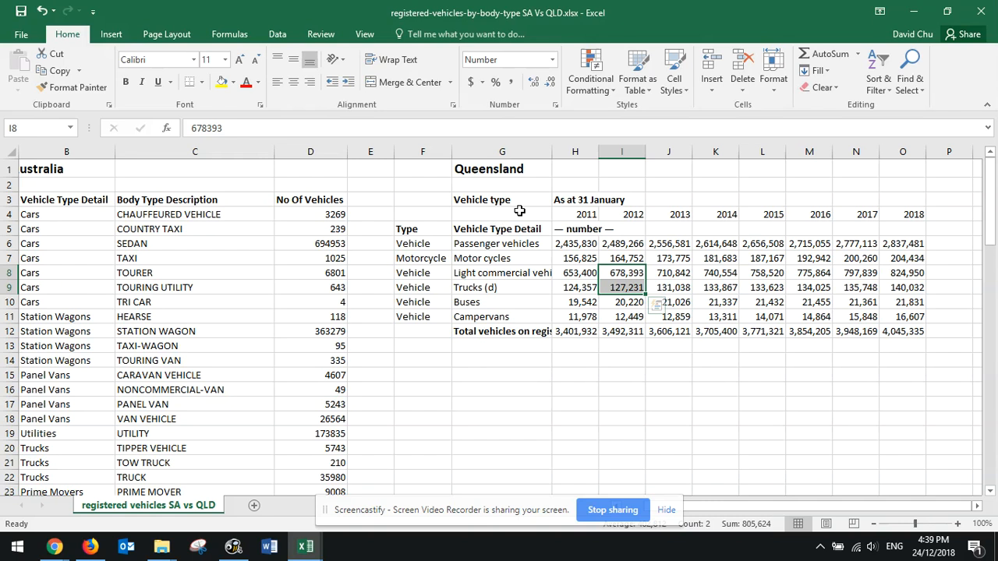
# Select the Queensland year headings G4:O4 together with the Passenger vehicles and Motor cycles rows, G6:O7
pyautogui.moveTo(500, 215); pyautogui.dragTo(918, 219)
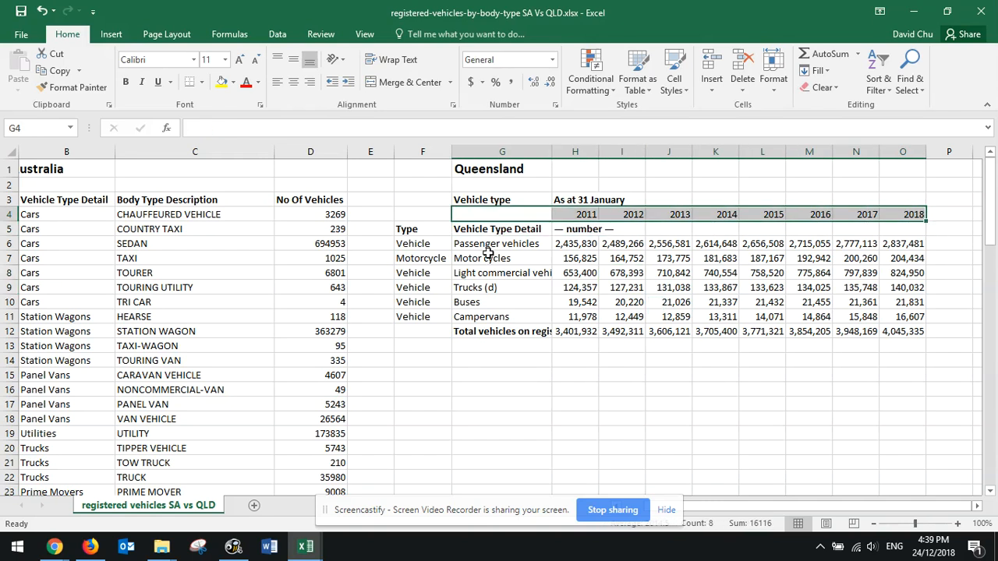
pyautogui.moveTo(491, 247); pyautogui.dragTo(904, 256)
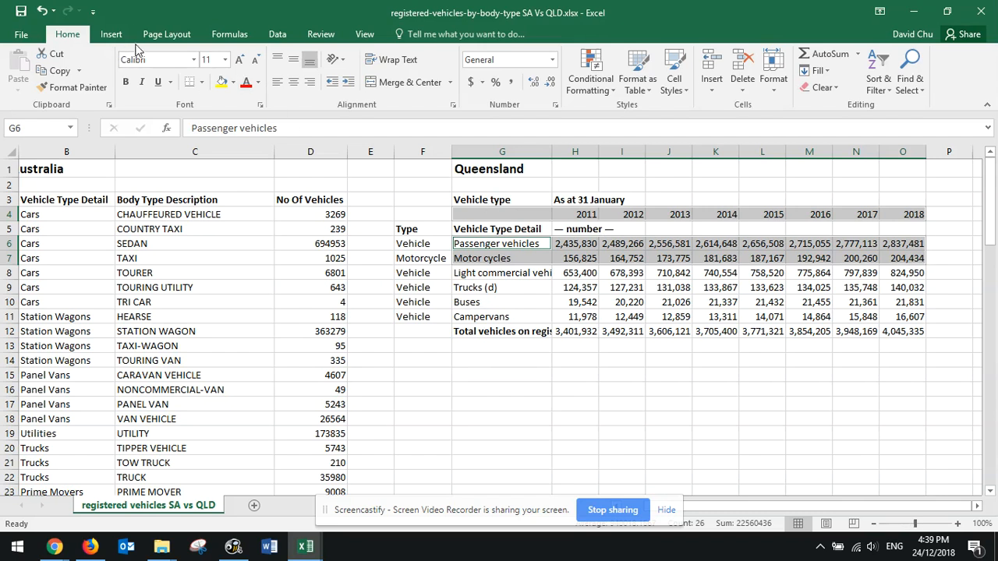
# Try a 100% stacked line chart with markers for the selected Queensland data and delete it
pyautogui.click(121, 37)
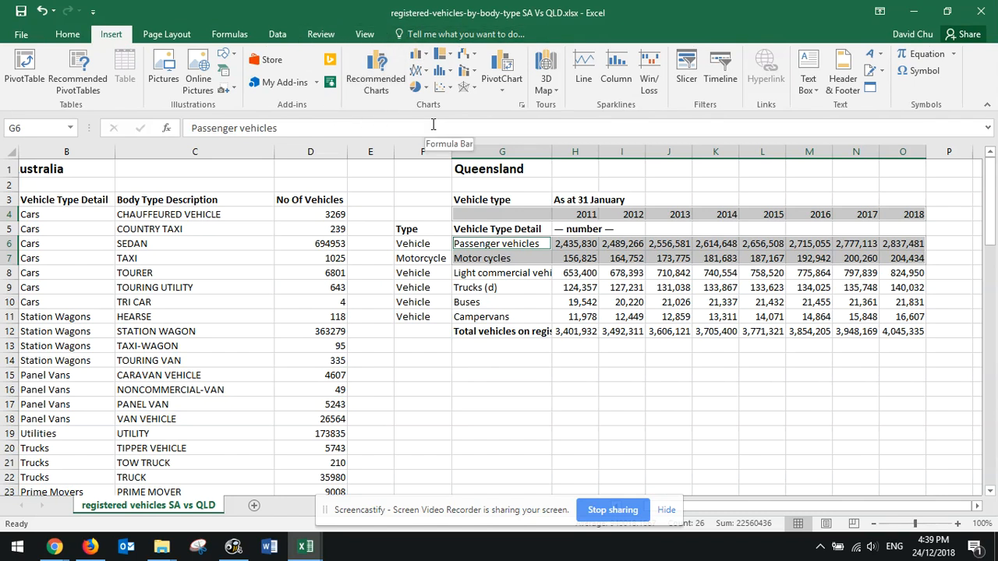
pyautogui.click(418, 70)
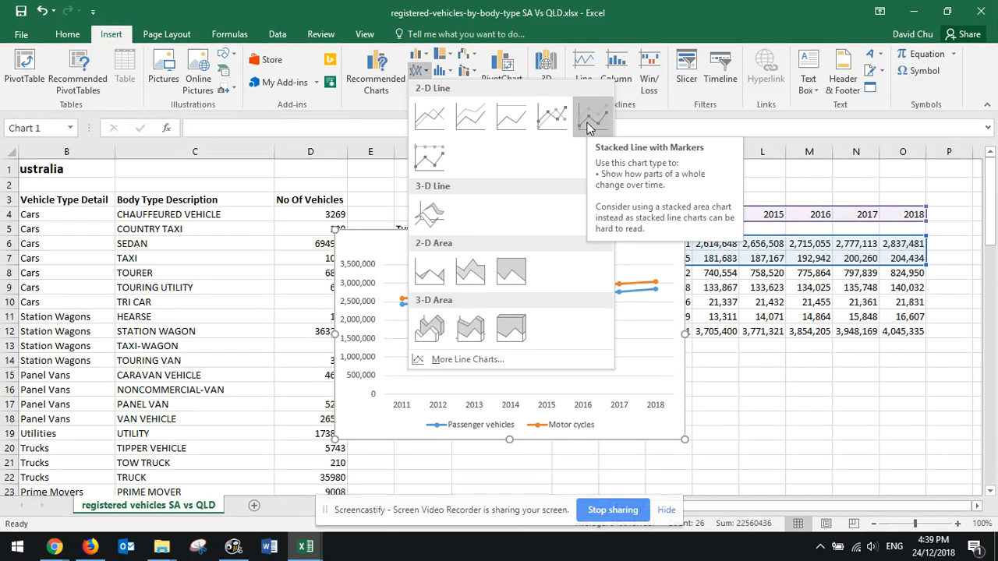
pyautogui.click(429, 157)
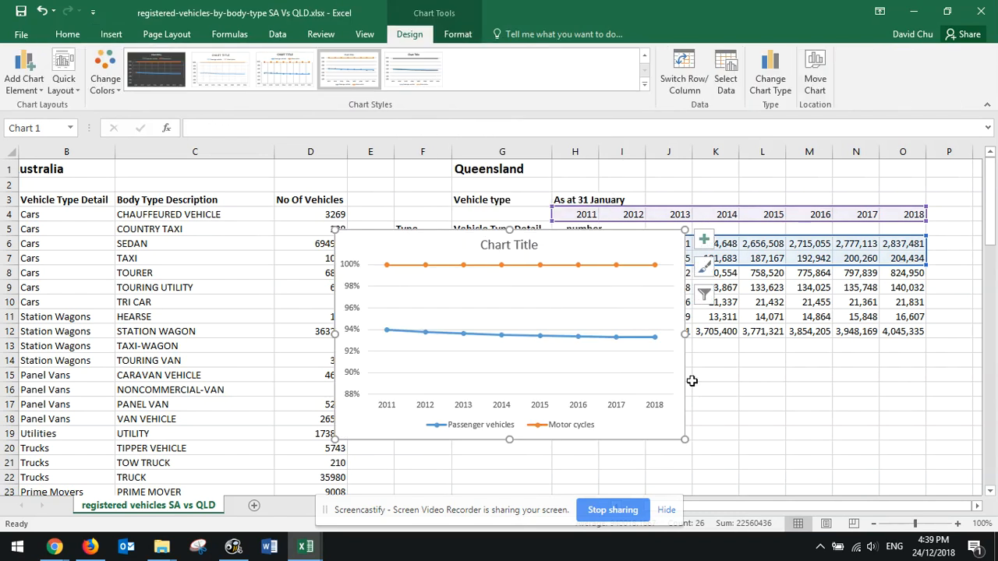
pyautogui.moveTo(663, 248); pyautogui.dragTo(669, 282)
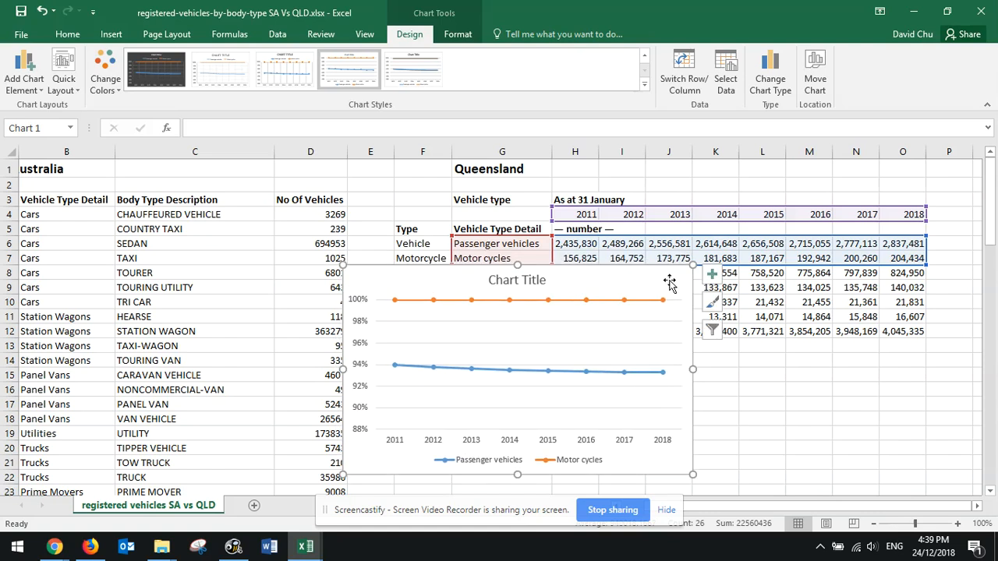
pyautogui.press('Delete')
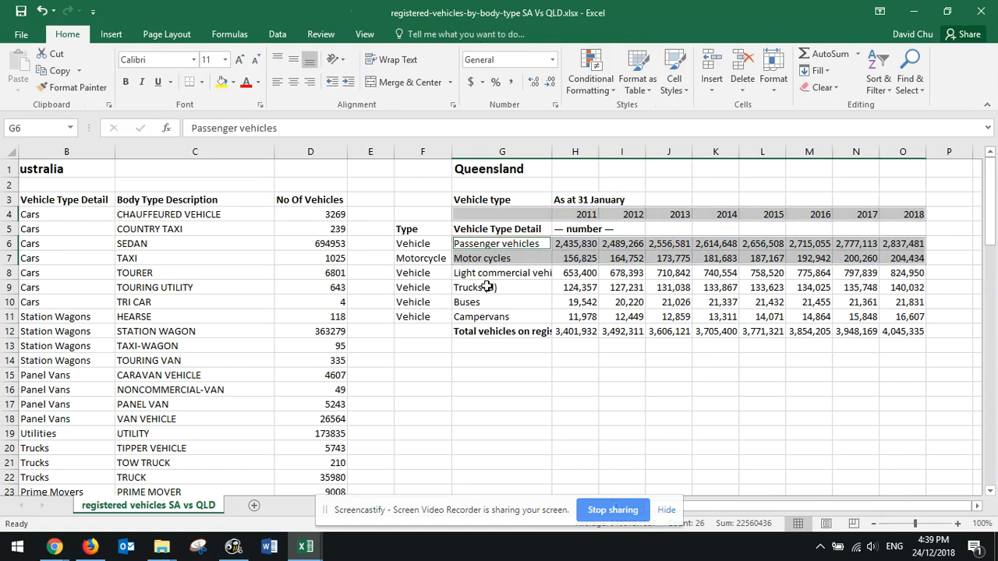
# Insert a basic 2-D line chart of the selected Queensland data and place it below the data table
pyautogui.click(113, 35)
pyautogui.click(419, 69)
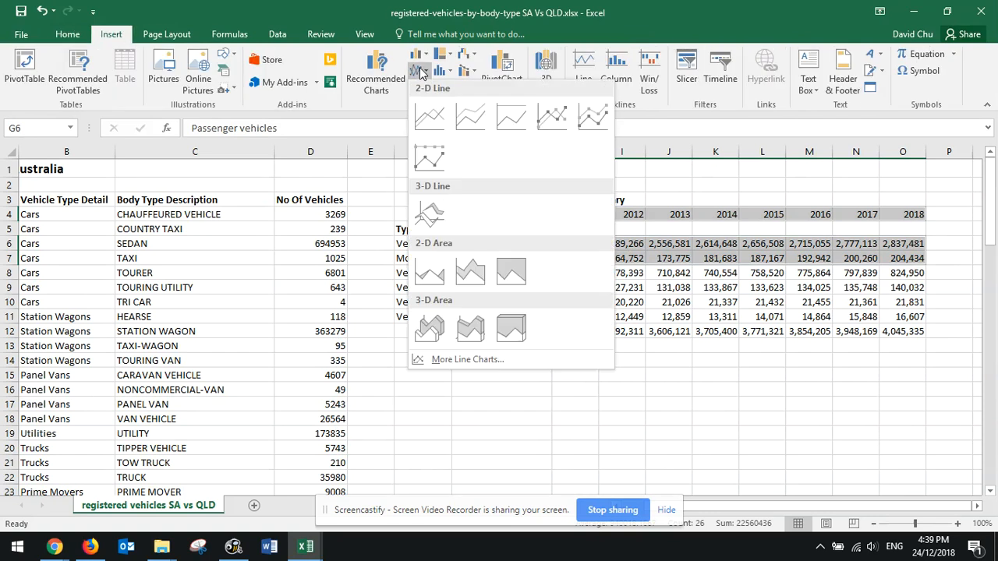
pyautogui.click(440, 129)
pyautogui.moveTo(621, 257); pyautogui.dragTo(677, 356)
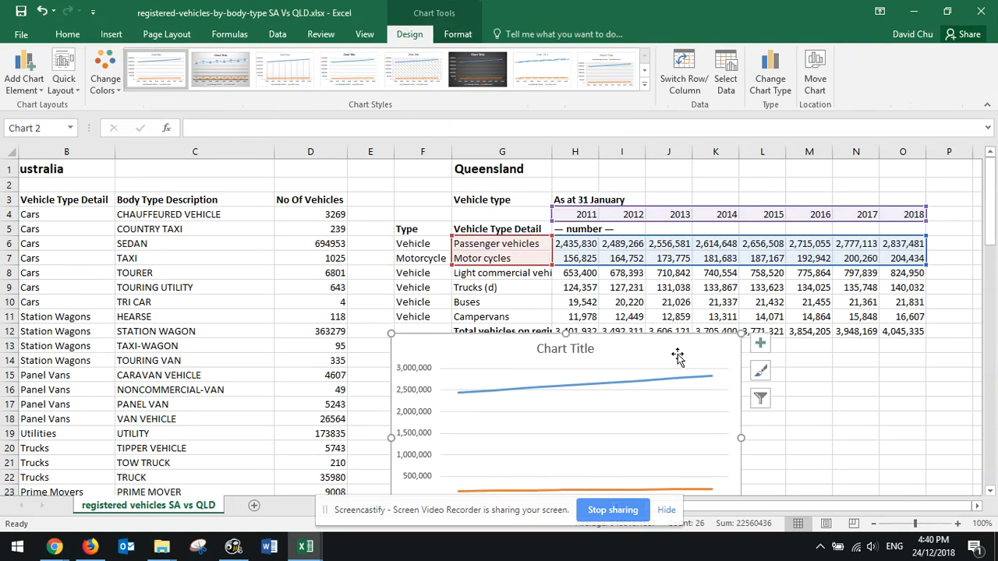
# Compare the passenger vehicle and motor cycle lines in the chart with the yearly Queensland figures
pyautogui.scroll(-1, 677, 356)
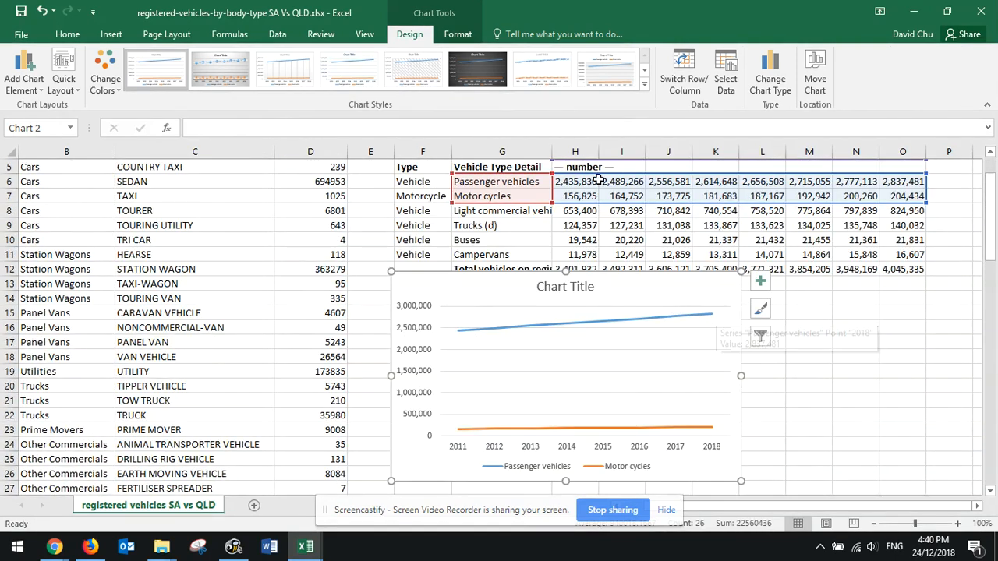
pyautogui.scroll(2, 551, 158)
pyautogui.scroll(-3, 574, 276)
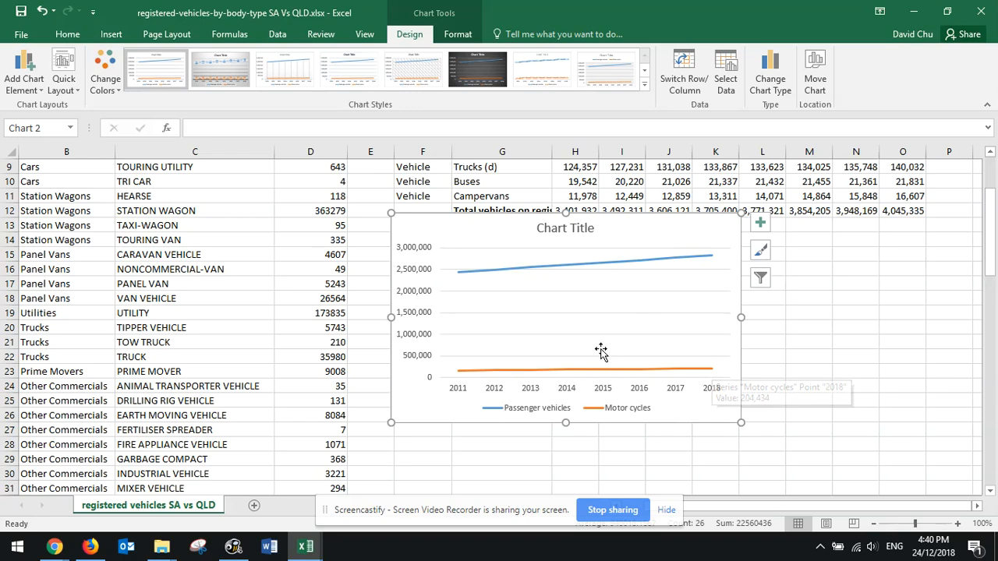
pyautogui.scroll(3, 533, 283)
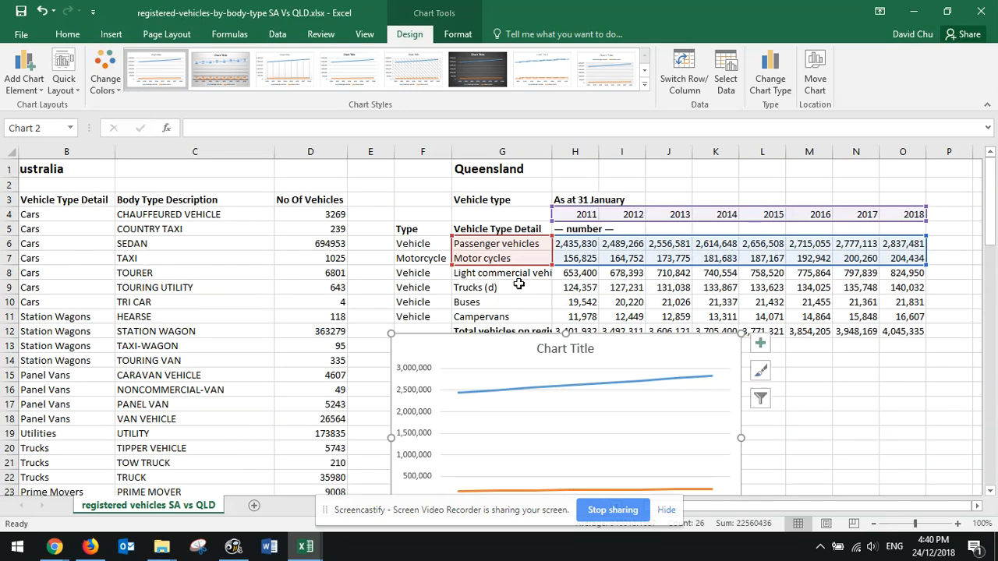
pyautogui.scroll(-1, 520, 286)
pyautogui.scroll(-2, 512, 283)
pyautogui.scroll(1, 483, 361)
# Replace the placeholder chart title with "Queensland Passenger Vehciel Vs Motor Vehicles"
pyautogui.scroll(-1, 499, 379)
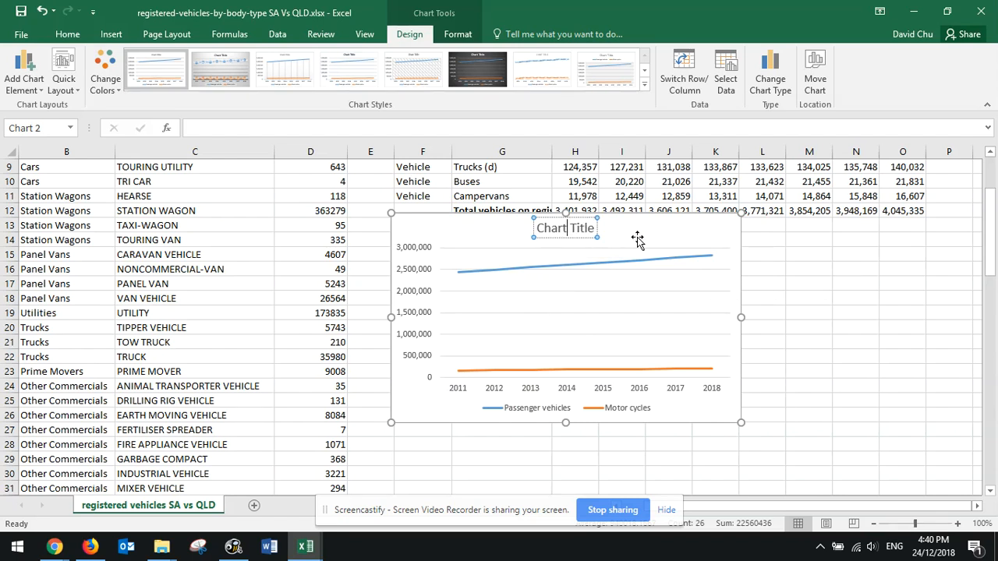
pyautogui.hotkey('ctrl', 'a')
pyautogui.write('Queensland')
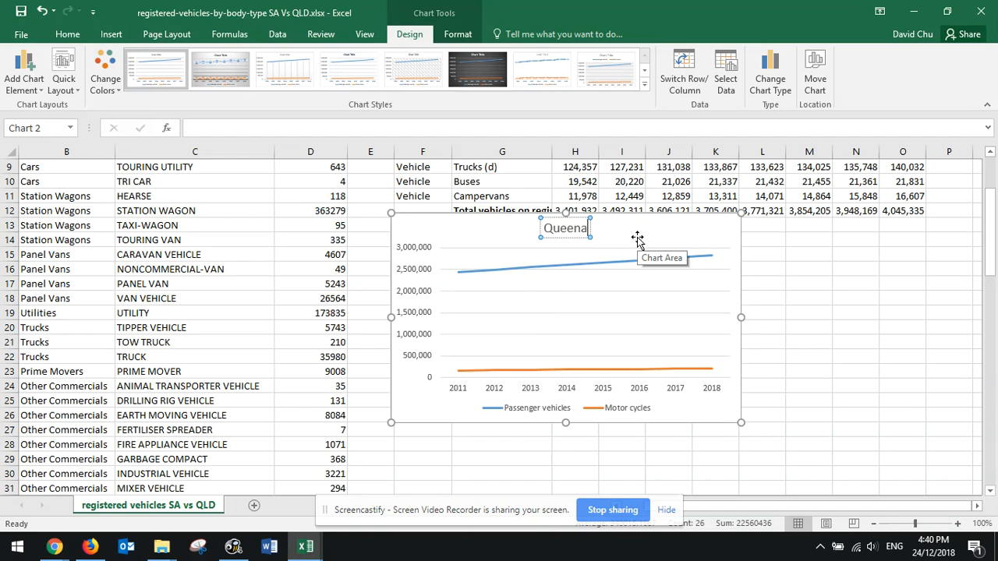
pyautogui.write(' Passenger VehcielVs Motor')
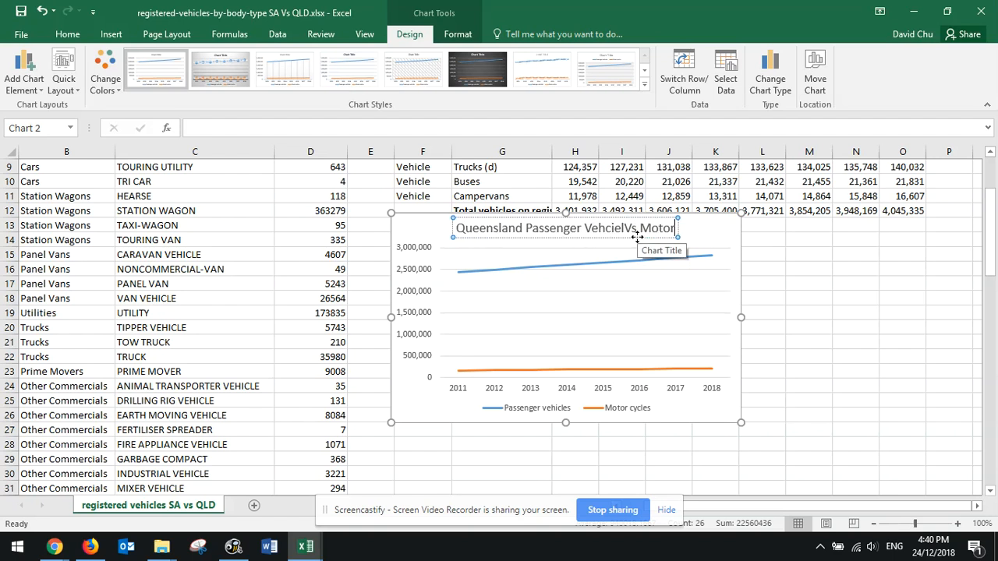
pyautogui.write(' Vehicles')
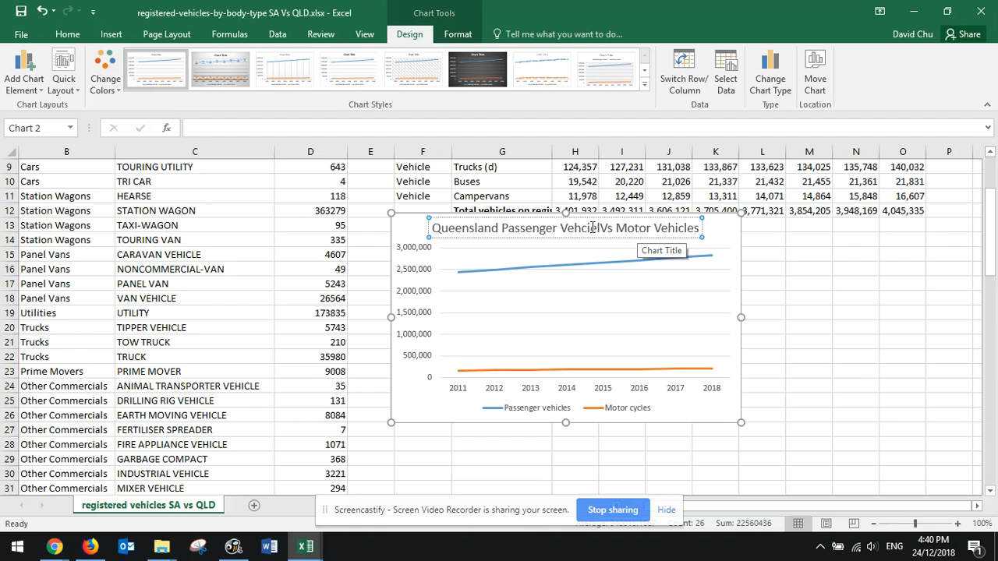
pyautogui.click(605, 228)
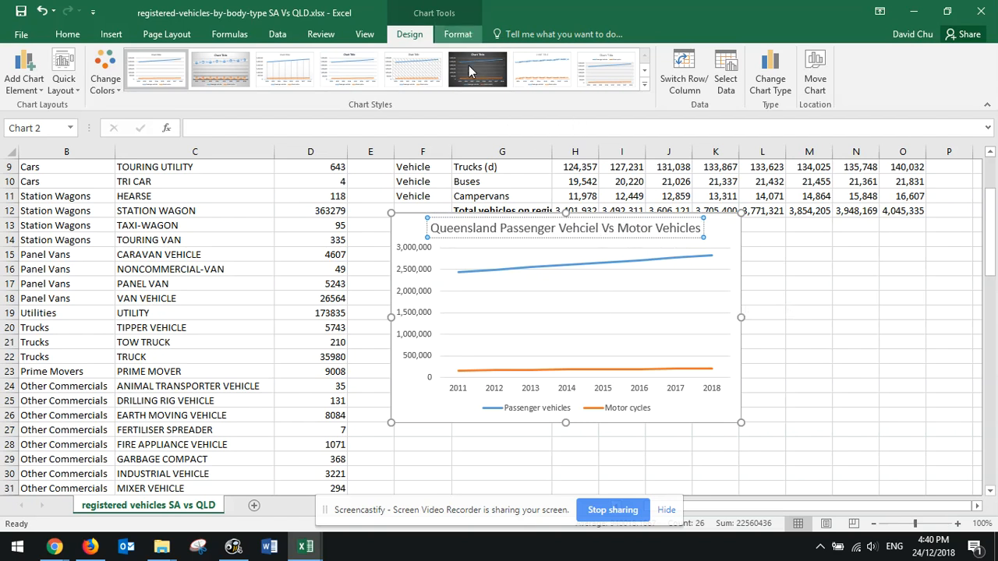
# Try the dark and the patterned-background chart styles, and return the chart to the first style
pyautogui.click(486, 76)
pyautogui.click(413, 70)
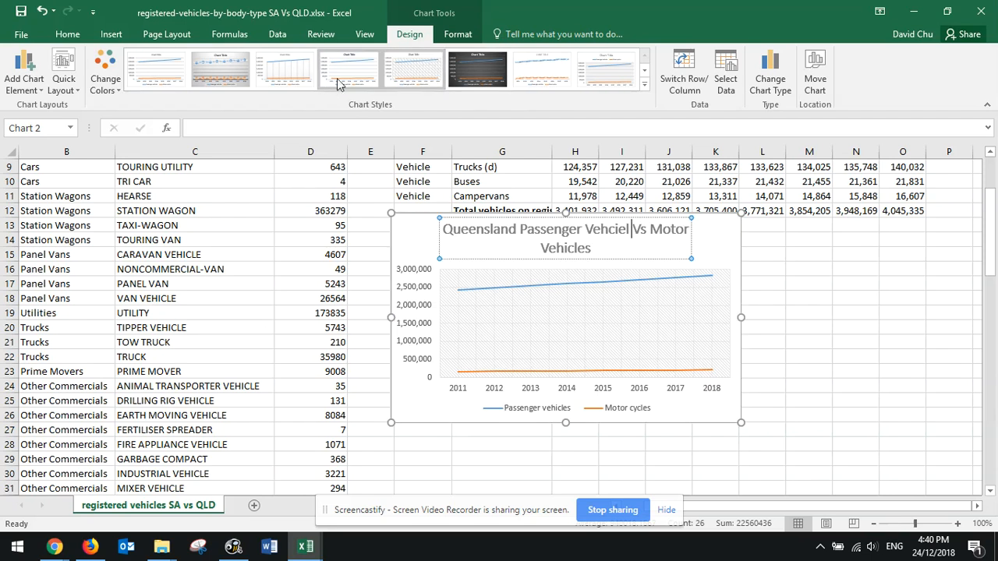
pyautogui.click(167, 85)
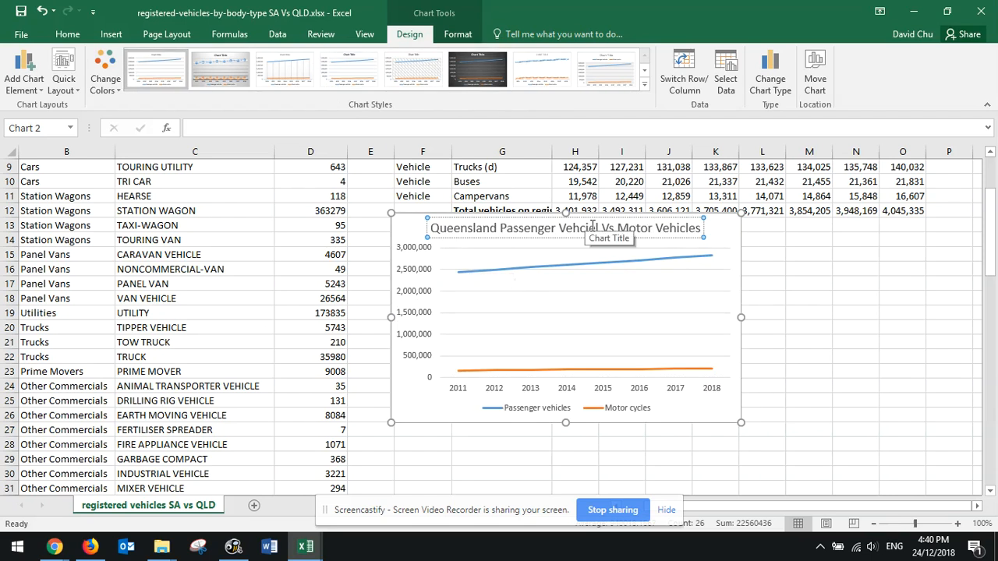
# Edit the third word of the chart title so it reads "Queensland Passenger Vehcile Vs Motor Vehicles"
pyautogui.write('l')
pyautogui.press('Delete')
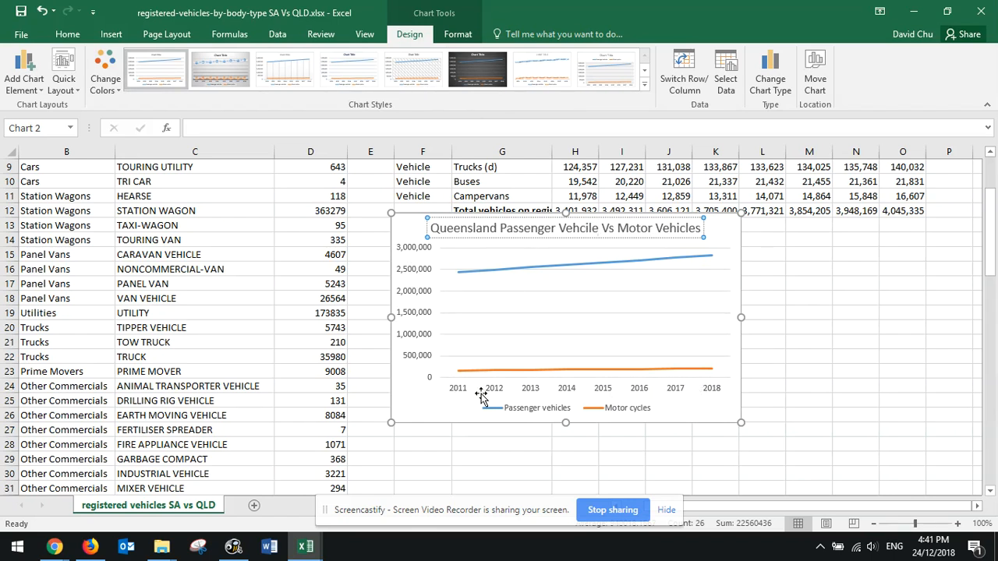
# Add axis titles to the chart and name the horizontal axis "Years"
pyautogui.click(607, 396)
pyautogui.click(761, 225)
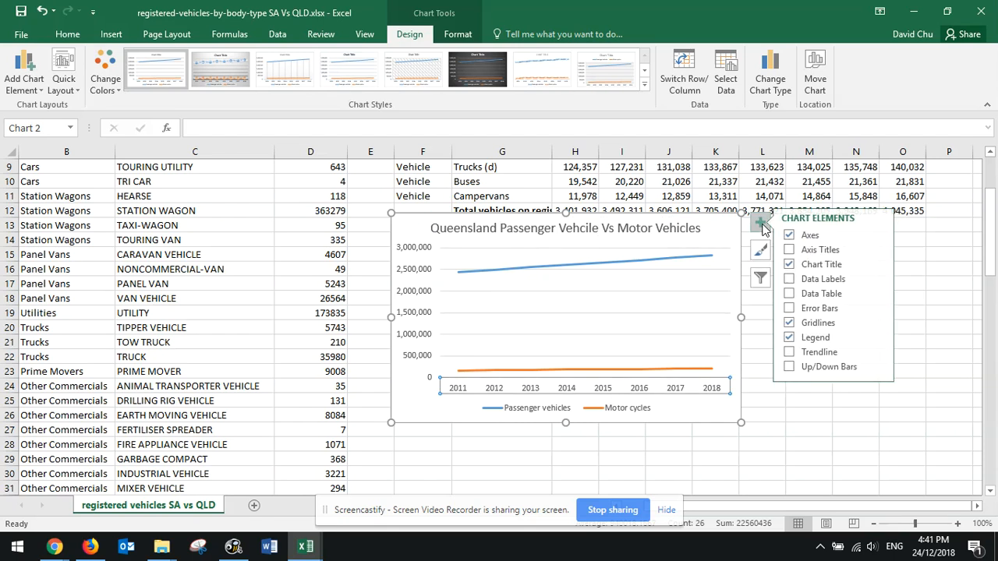
pyautogui.click(795, 250)
pyautogui.click(601, 383)
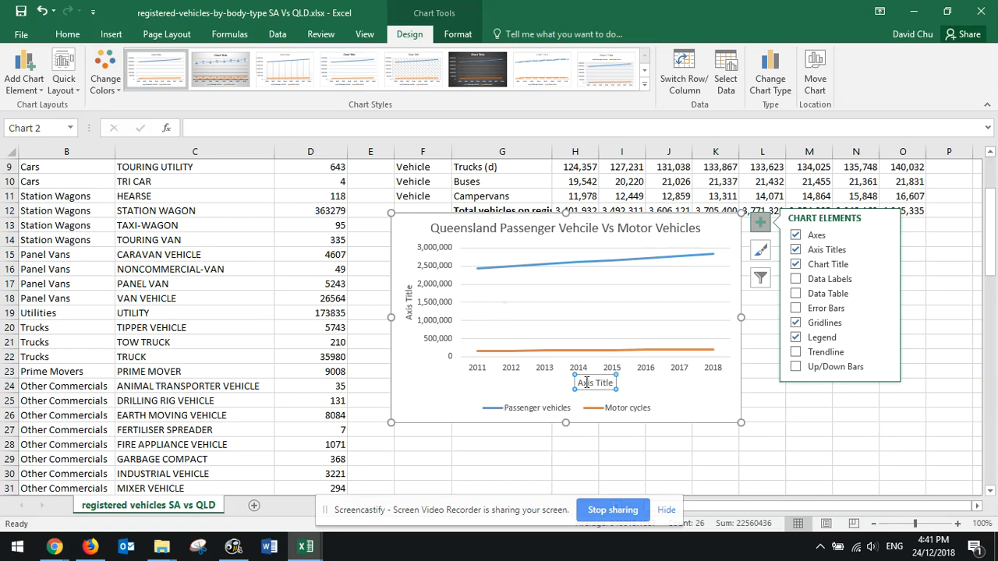
pyautogui.moveTo(586, 383); pyautogui.dragTo(629, 390)
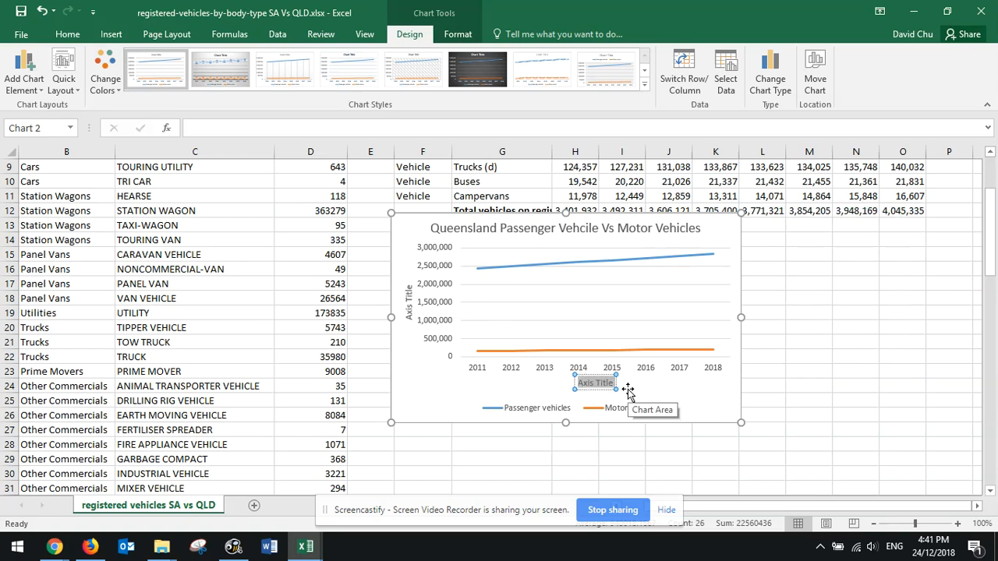
pyautogui.write('Years')
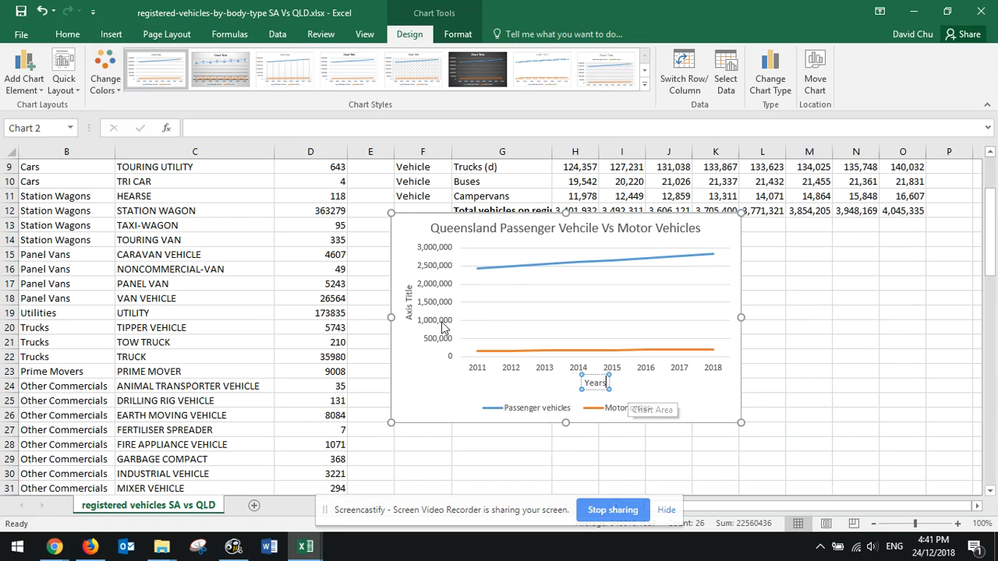
# Name the chart's vertical axis "No of Motor Vehicles"
pyautogui.click(409, 296)
pyautogui.moveTo(408, 285); pyautogui.dragTo(434, 312)
pyautogui.write('No')
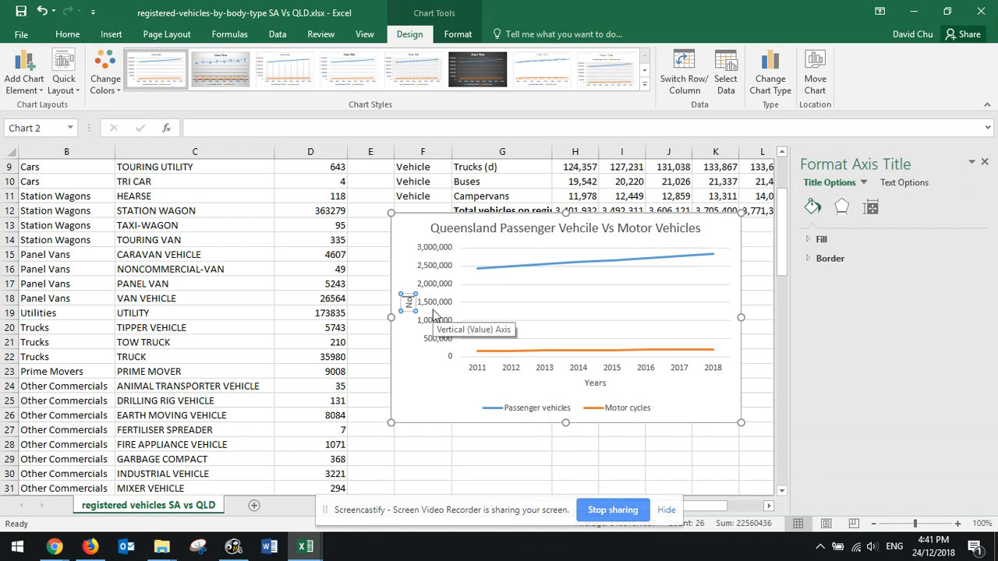
pyautogui.write(' of Motor Vehicles')
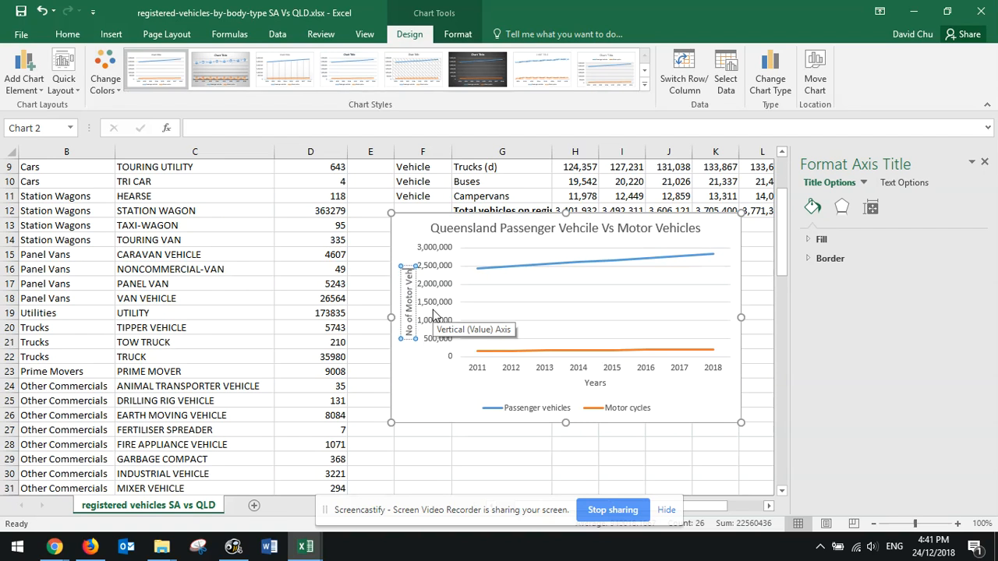
pyautogui.click(502, 470)
# Try the Top position for the chart legend, and move the chart down clear of the Queensland totals row
pyautogui.click(596, 407)
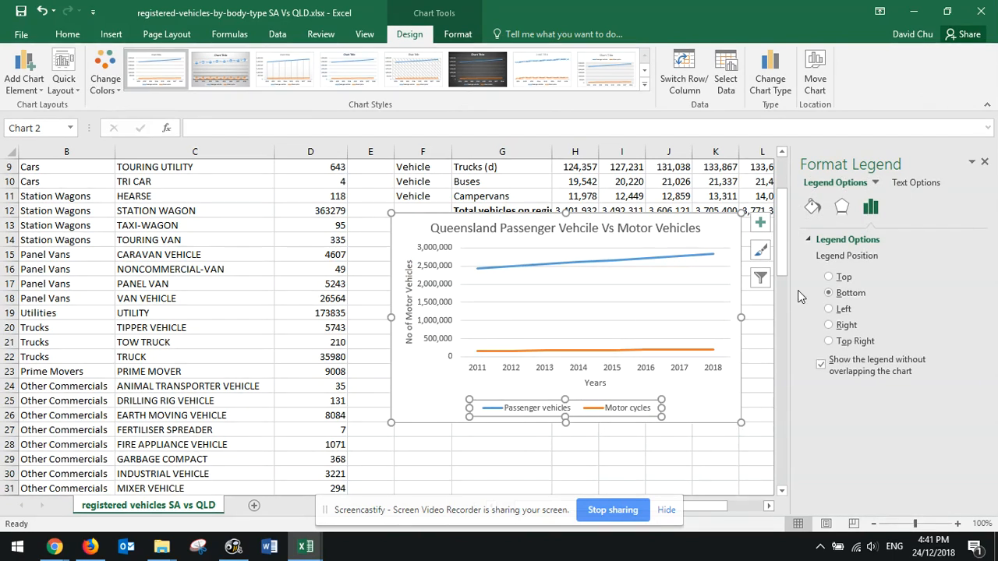
pyautogui.click(830, 278)
pyautogui.moveTo(718, 226); pyautogui.dragTo(709, 249)
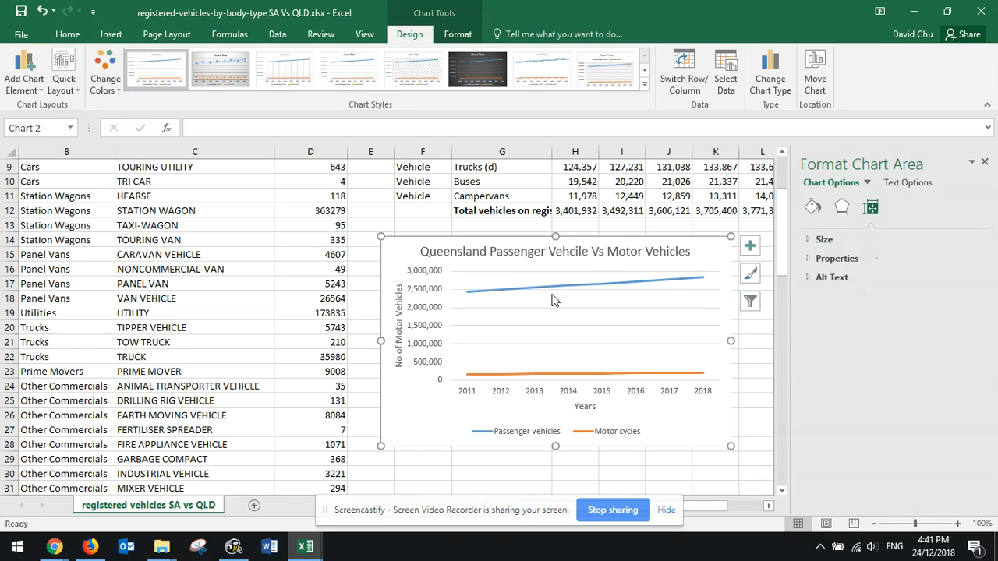
# Check the chart against the Queensland data and move it so it starts at column G, around row 17
pyautogui.scroll(2, 552, 300)
pyautogui.scroll(-2, 534, 283)
pyautogui.scroll(3, 631, 382)
pyautogui.scroll(-1, 585, 390)
pyautogui.scroll(2, 575, 212)
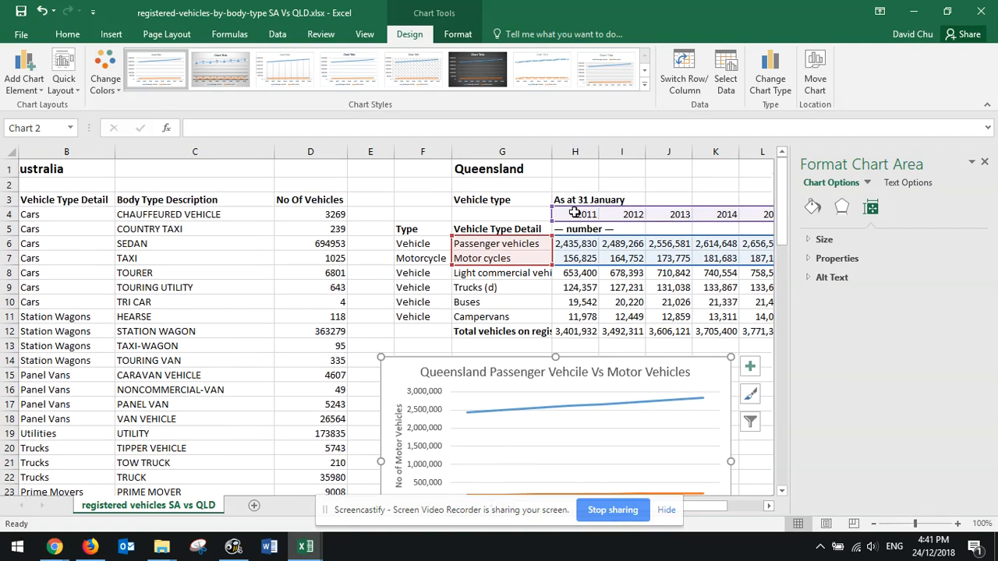
pyautogui.scroll(-4, 530, 354)
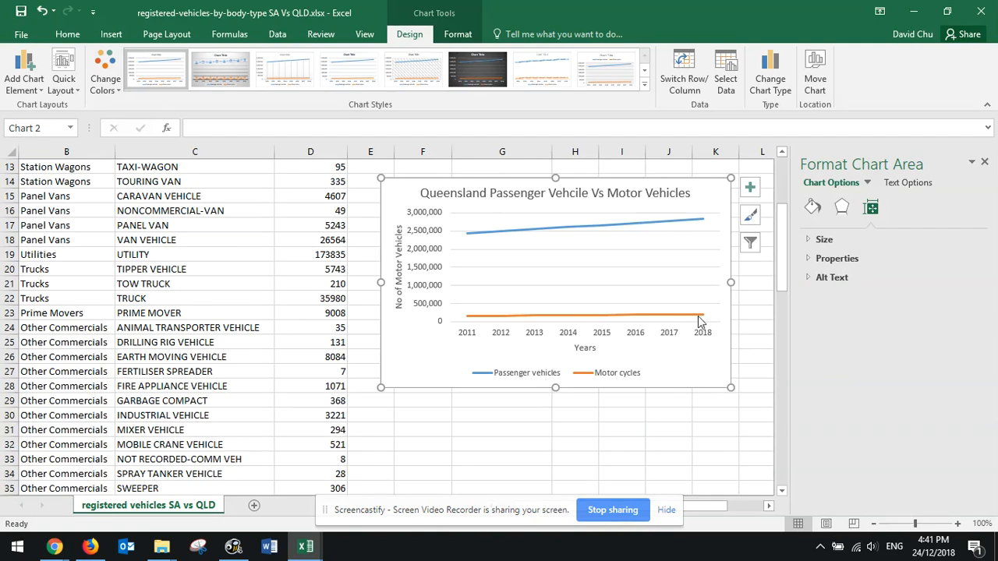
pyautogui.moveTo(392, 196); pyautogui.dragTo(461, 245)
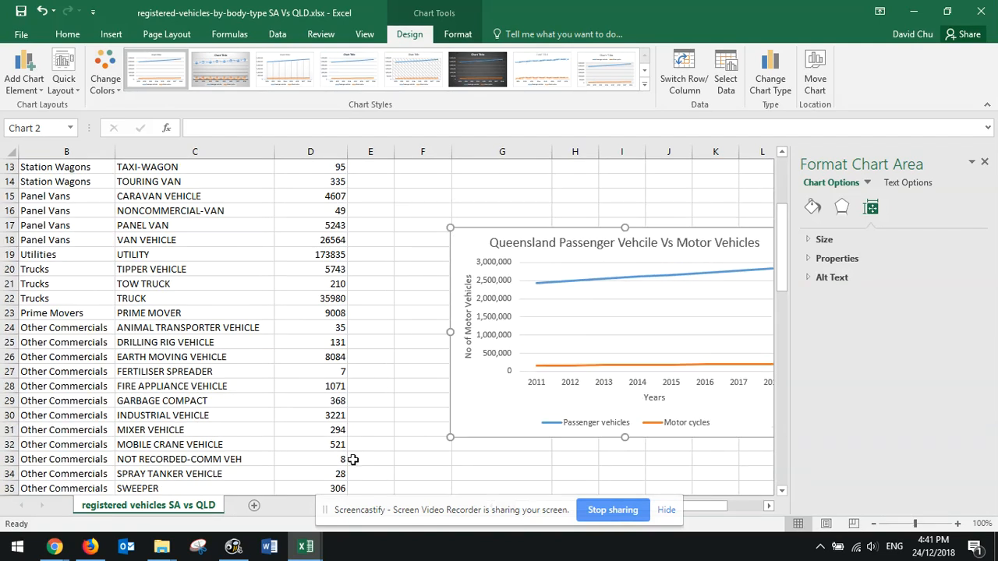
# Switch to the Pivot Table Skill Builders document in Chrome and read the Example 1 and Example 2 tasks
pyautogui.moveTo(55, 547)
pyautogui.click(223, 477)
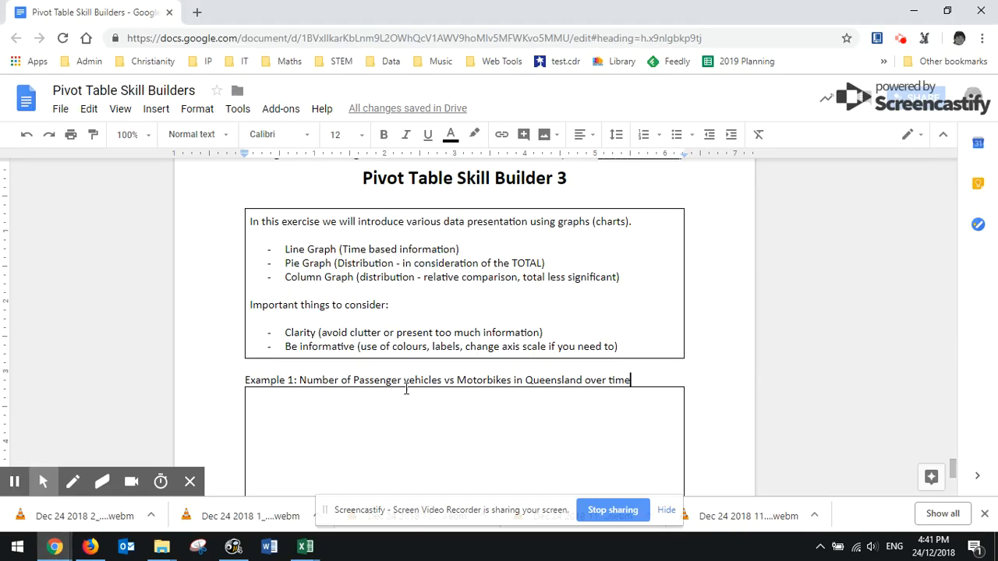
pyautogui.scroll(-1, 389, 405)
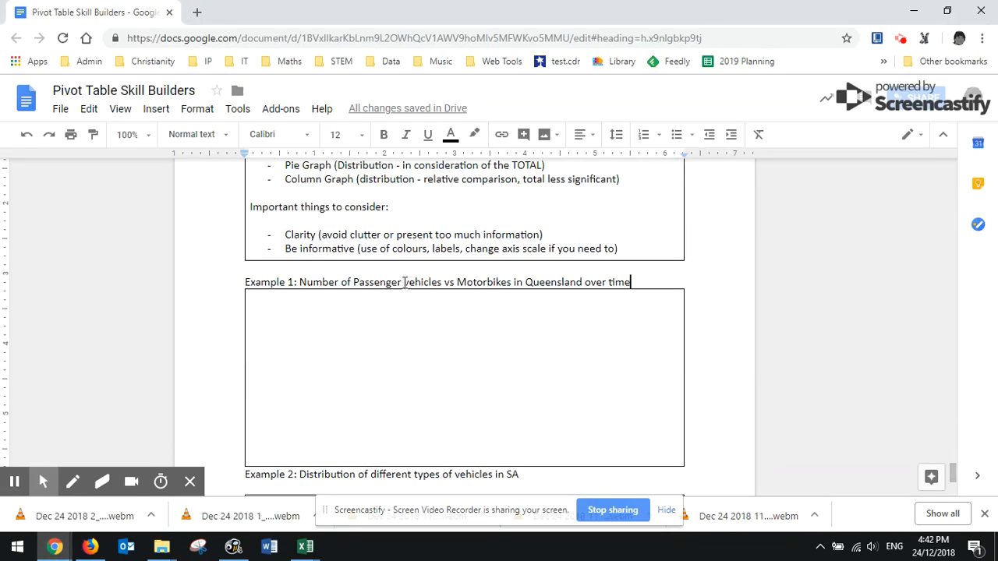
pyautogui.scroll(-2, 400, 279)
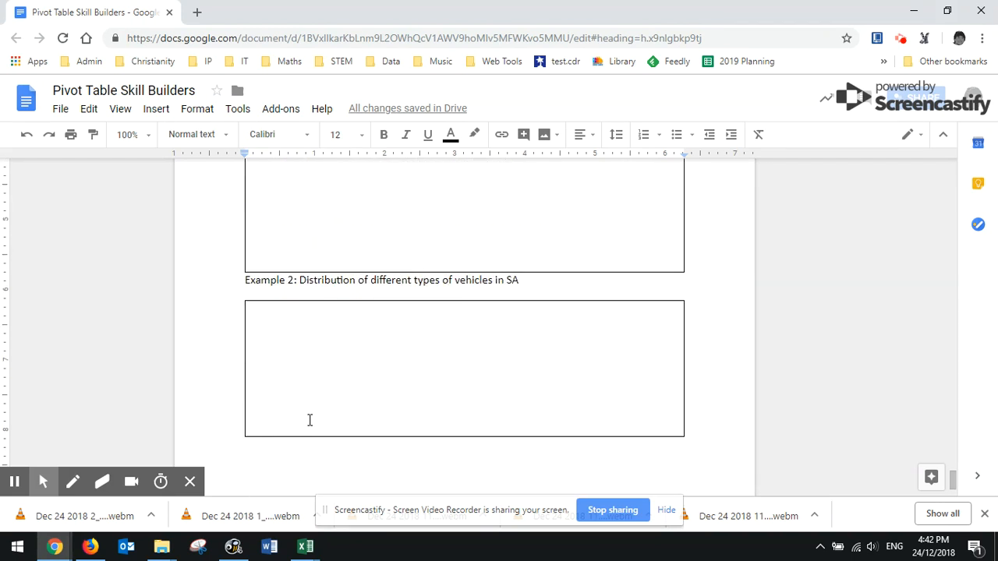
# Return to the Excel workbook and bring the whole South Australia table into view, starting from column A
pyautogui.hotkey('alt', 'Tab')
pyautogui.scroll(4, 80, 267)
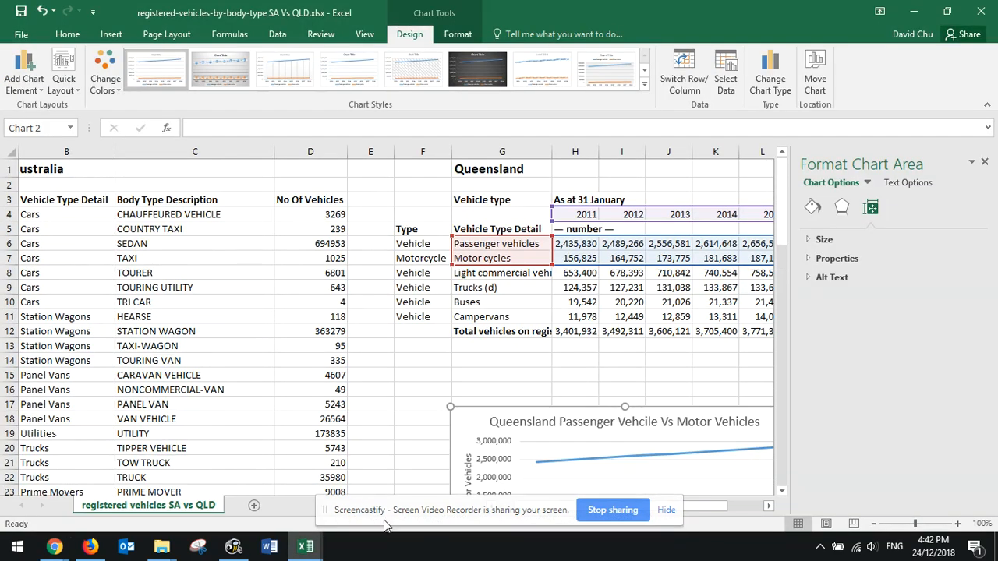
pyautogui.moveTo(419, 511); pyautogui.dragTo(492, 464)
pyautogui.click(524, 505)
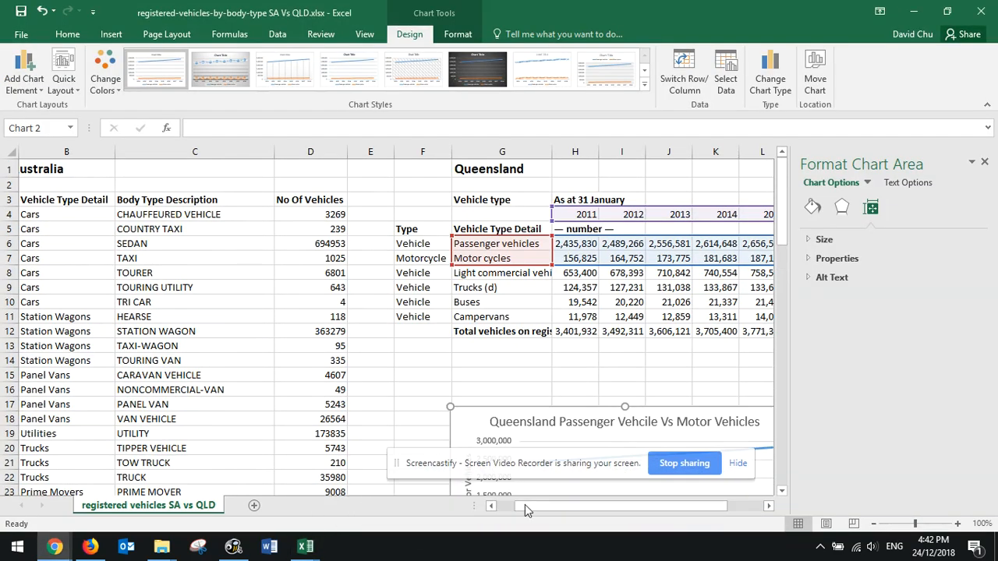
pyautogui.click(85, 215)
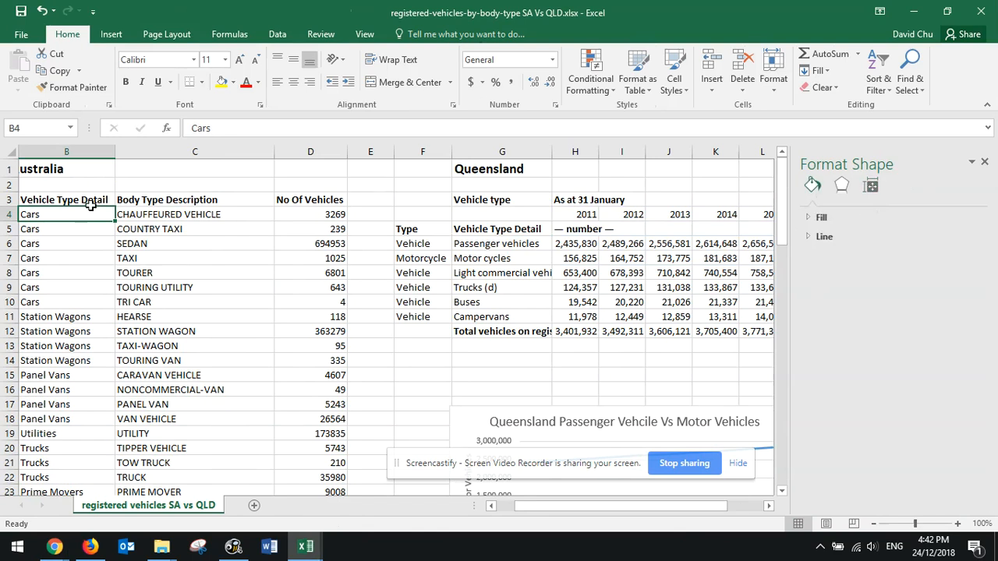
pyautogui.click(491, 505)
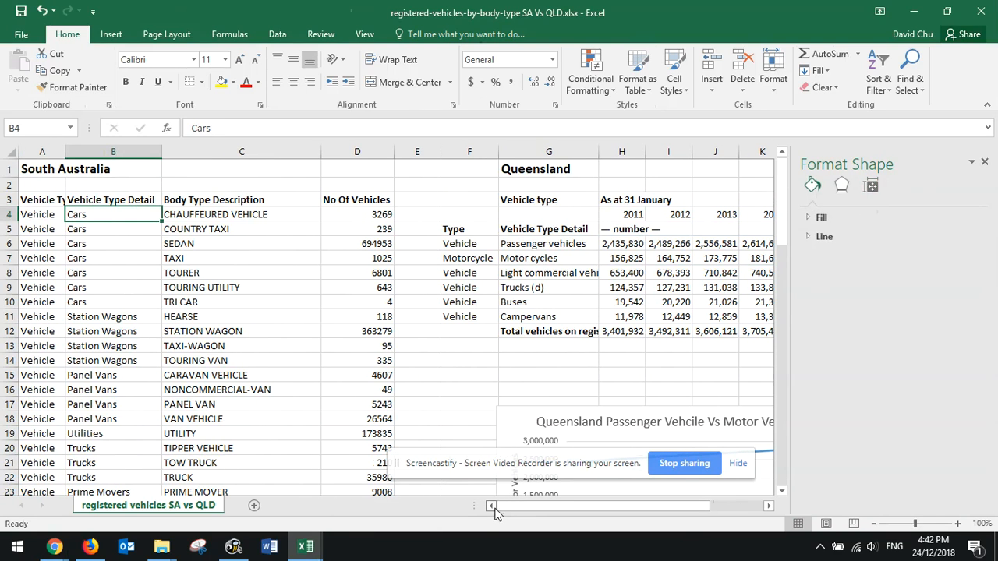
# Examine the Vehicle Type categories in column A of the South Australia table: Vehicle, Motorcycle and Trailer
pyautogui.click(54, 214)
pyautogui.scroll(-12, 47, 273)
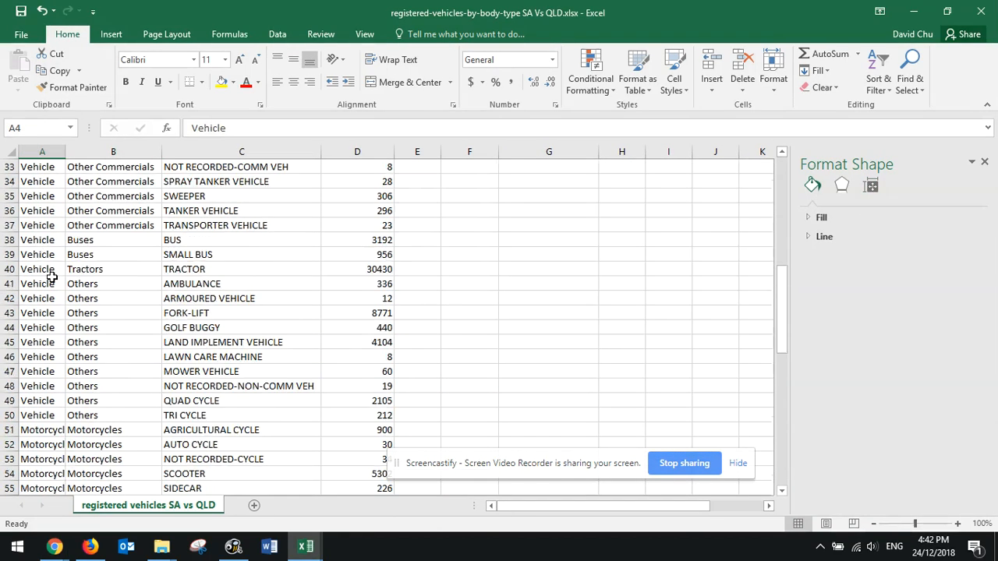
pyautogui.click(46, 373)
pyautogui.scroll(-8, 41, 382)
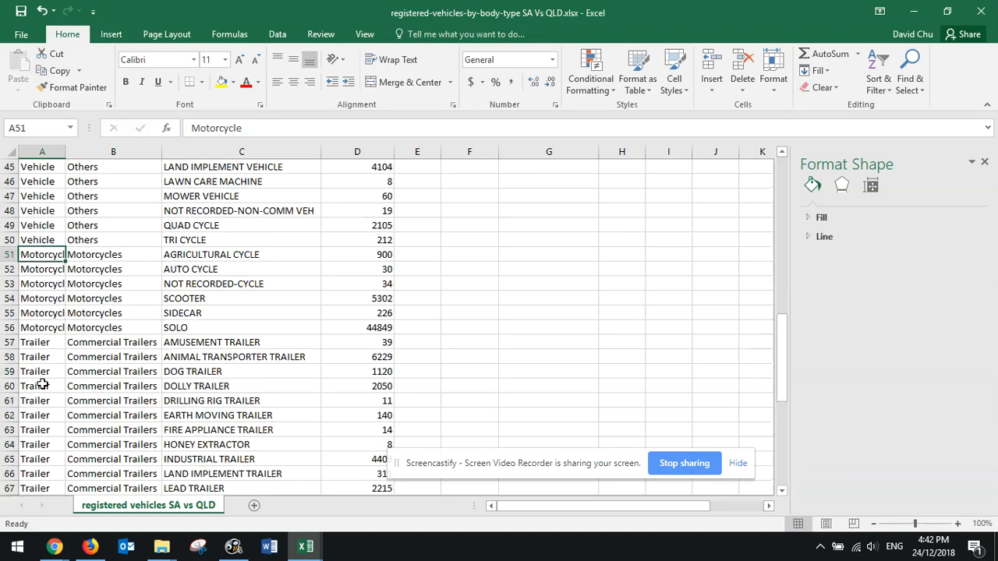
pyautogui.scroll(-1, 42, 383)
pyautogui.scroll(20, 36, 312)
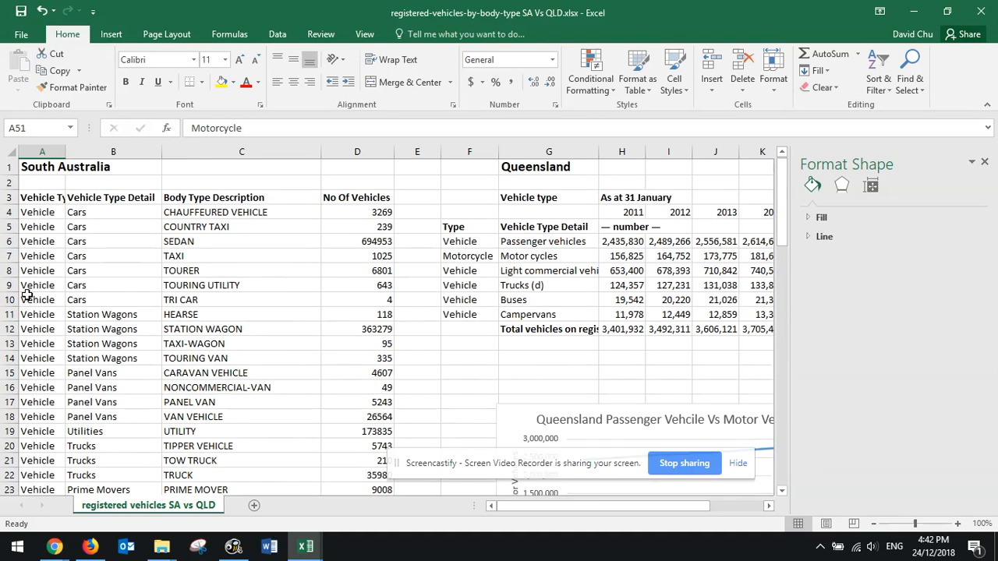
# Compare Vehicle Type, Vehicle Type Detail and Body Type Description for the South Australia motorcycle rows 51 to 56
pyautogui.click(31, 200)
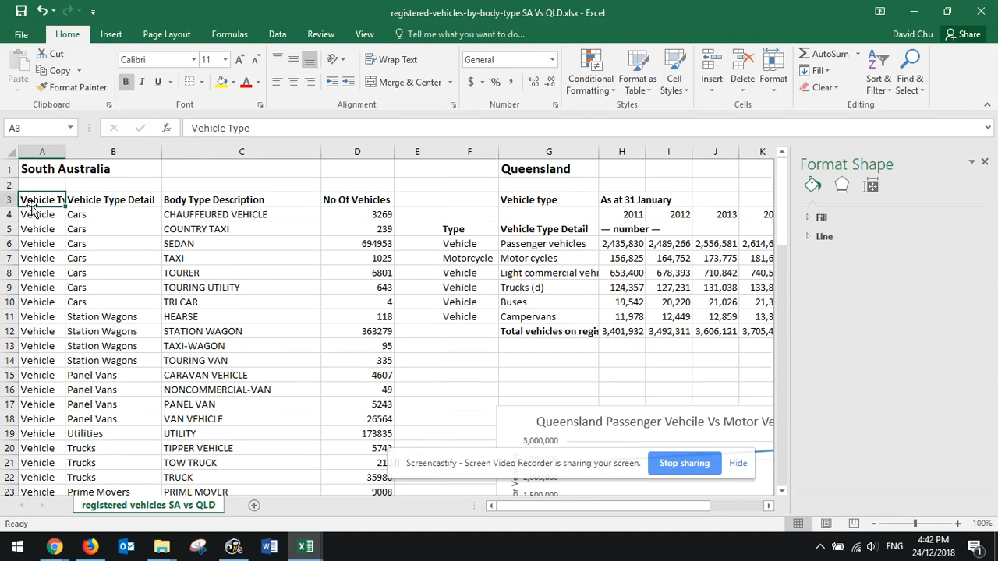
pyautogui.click(143, 202)
pyautogui.scroll(-8, 137, 328)
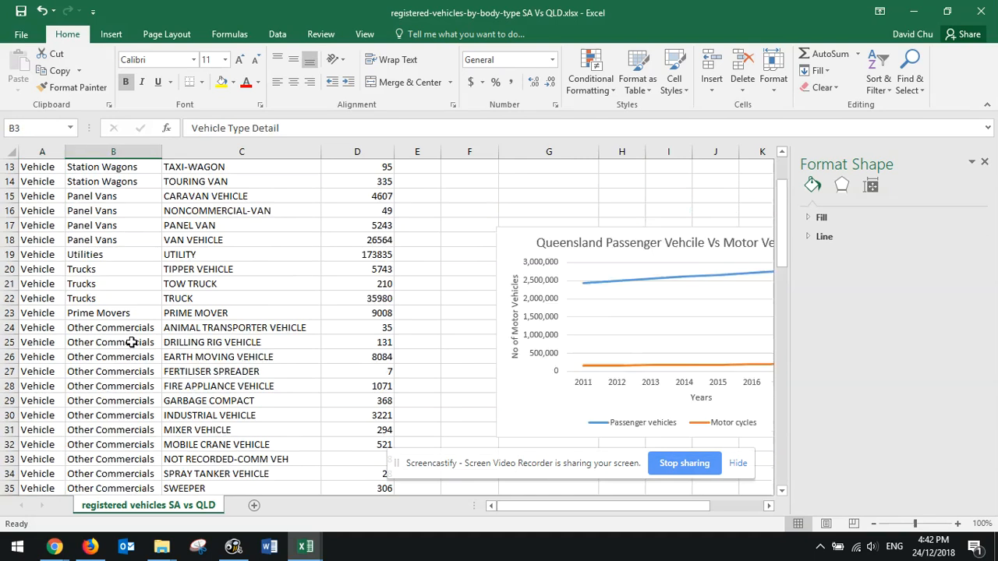
pyautogui.scroll(-7, 137, 328)
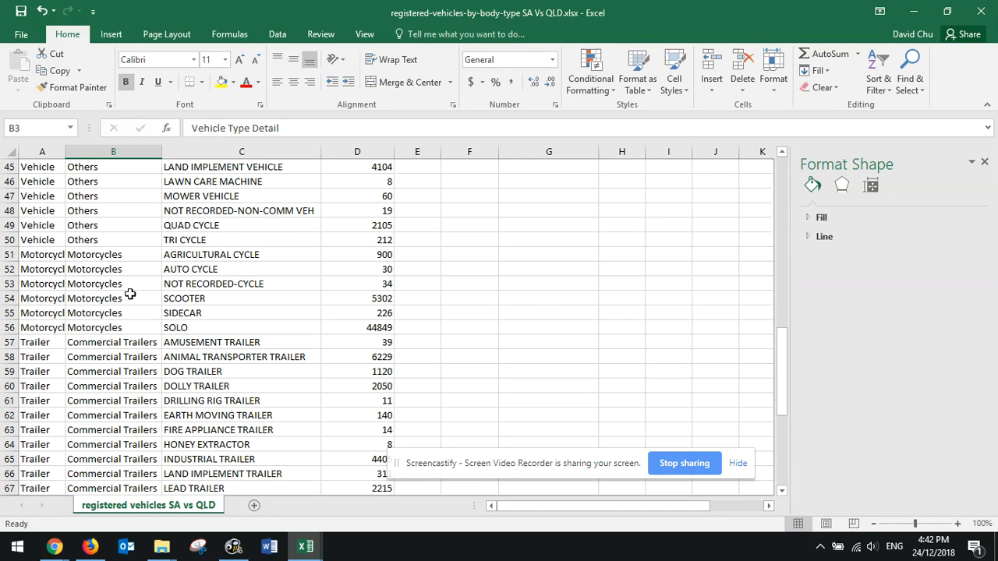
pyautogui.click(55, 257)
pyautogui.click(111, 253)
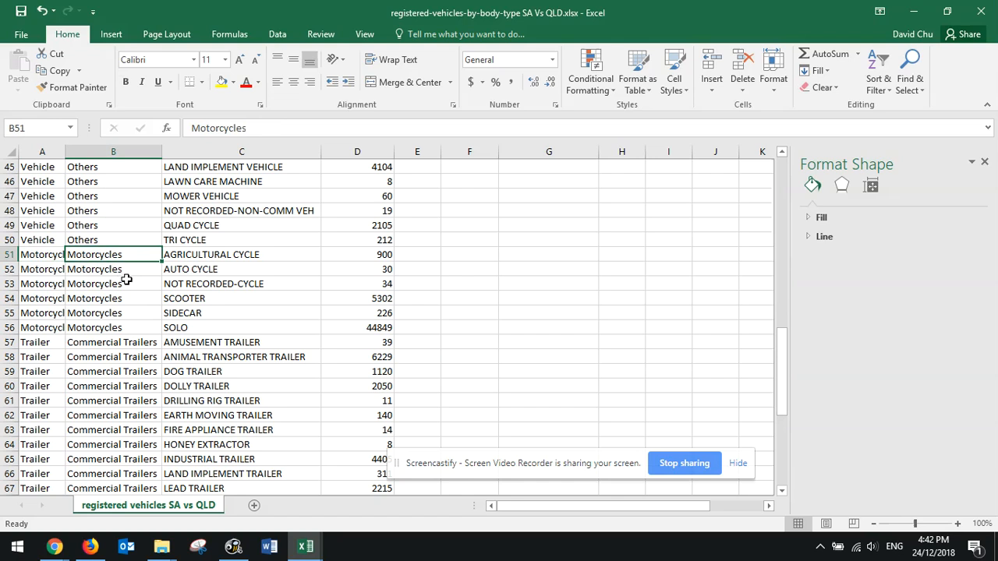
pyautogui.moveTo(195, 254); pyautogui.dragTo(201, 323)
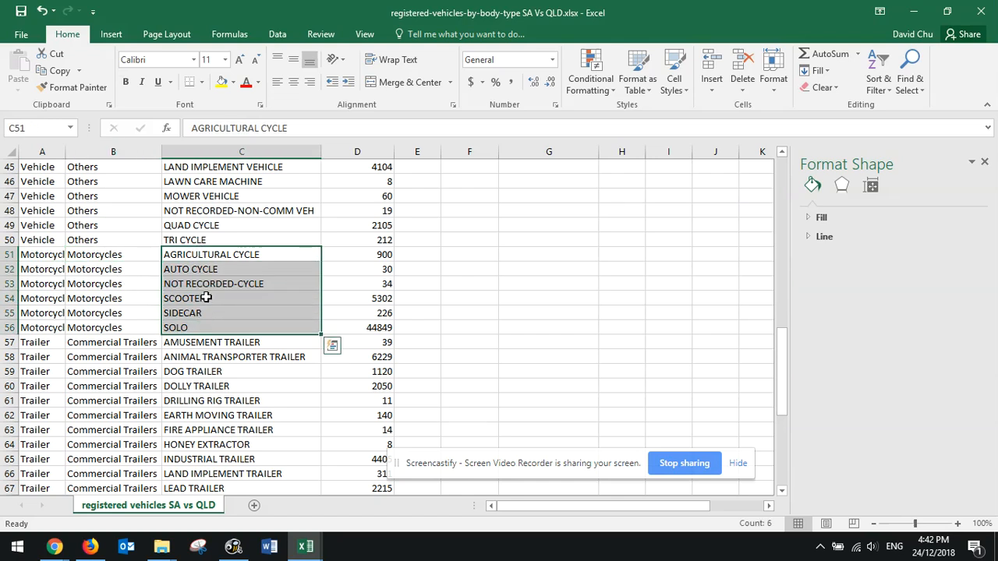
pyautogui.click(206, 299)
pyautogui.click(216, 257)
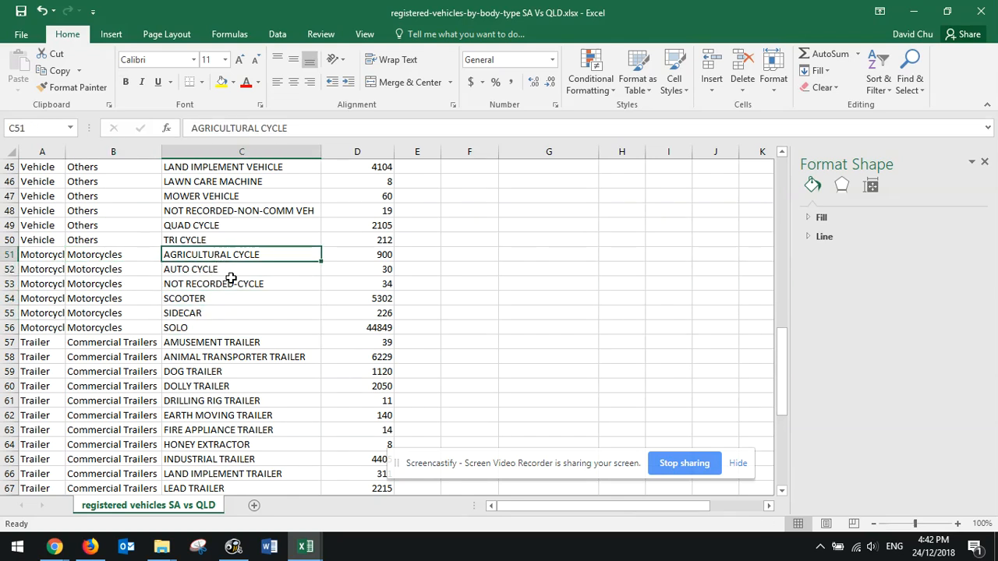
# Create a PivotTable on a new worksheet from the South Australia table, range A3:D85
pyautogui.scroll(15, 231, 278)
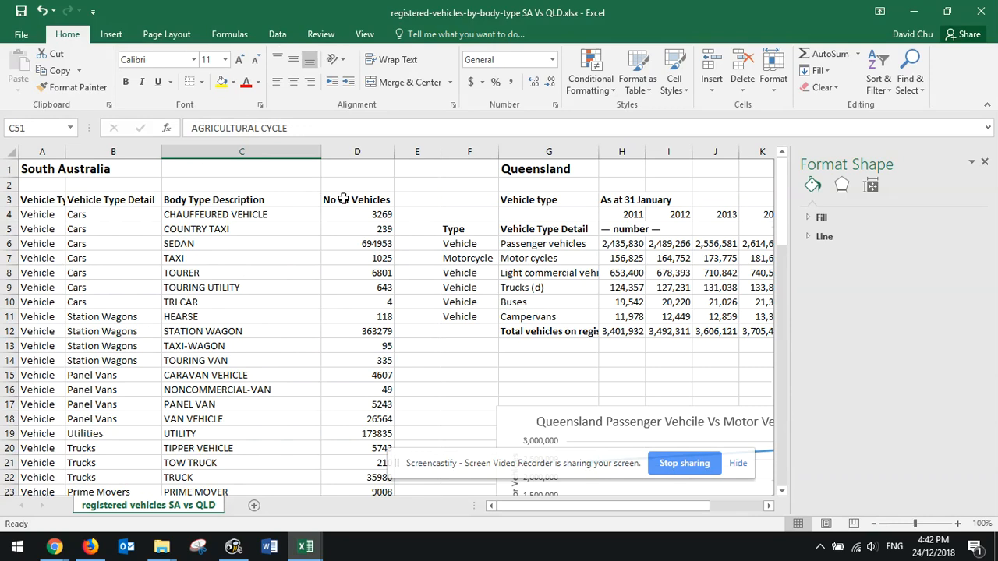
pyautogui.click(363, 216)
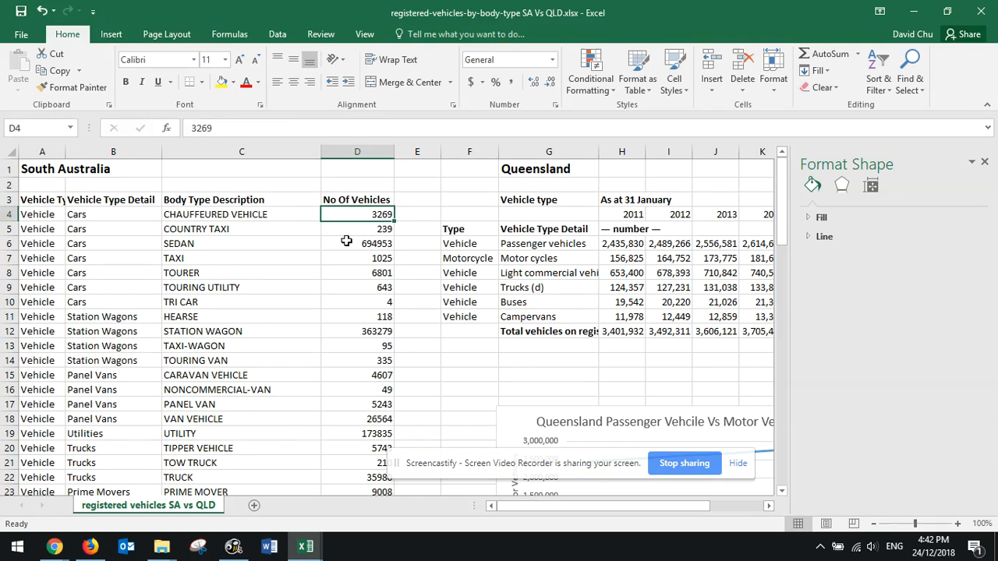
pyautogui.moveTo(33, 200); pyautogui.dragTo(375, 457)
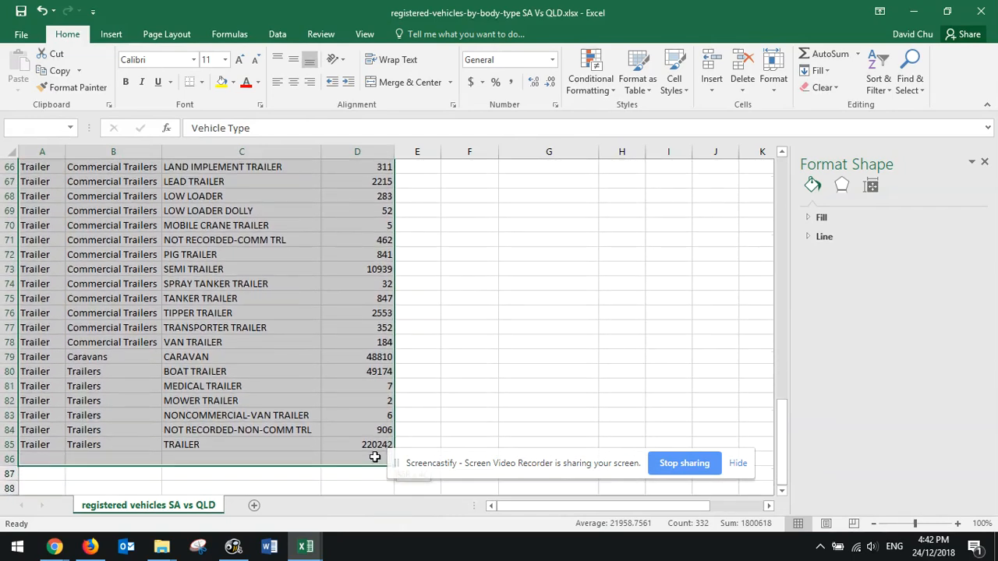
pyautogui.scroll(20, 323, 400)
pyautogui.click(105, 34)
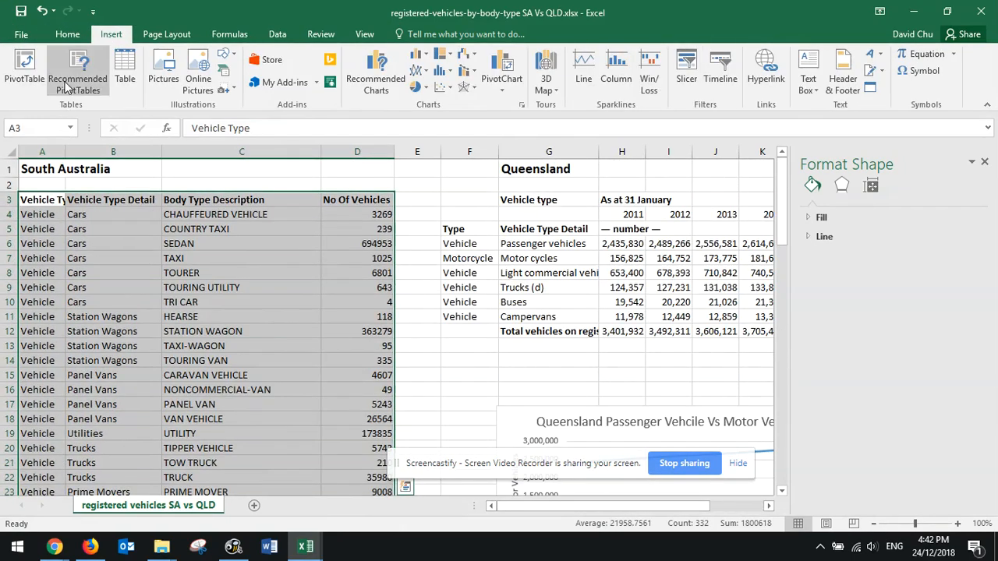
pyautogui.click(24, 69)
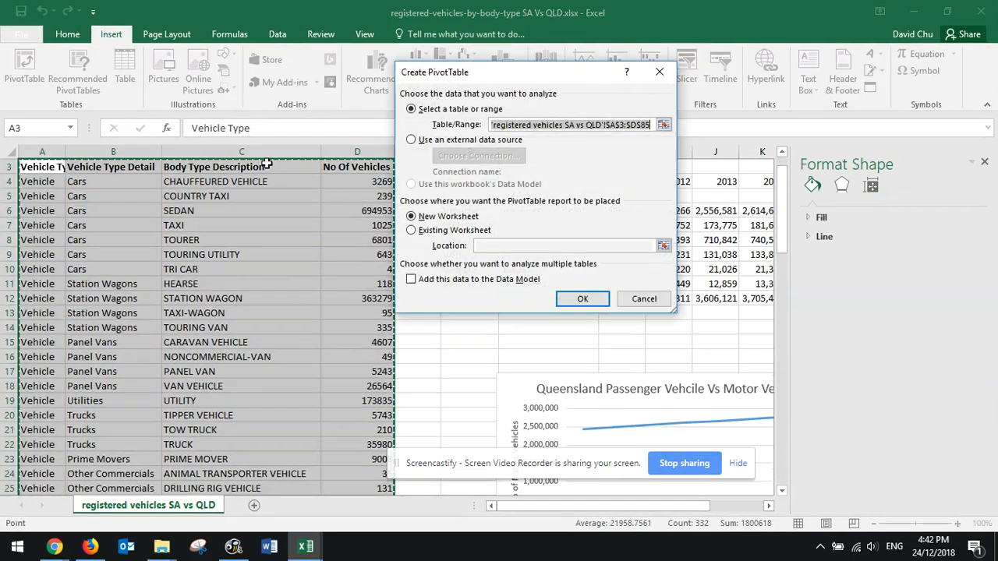
pyautogui.click(582, 299)
# Build the PivotTable with Vehicle Type as rows and the sum of No Of Vehicles as values
pyautogui.click(89, 272)
pyautogui.moveTo(660, 254); pyautogui.dragTo(654, 453)
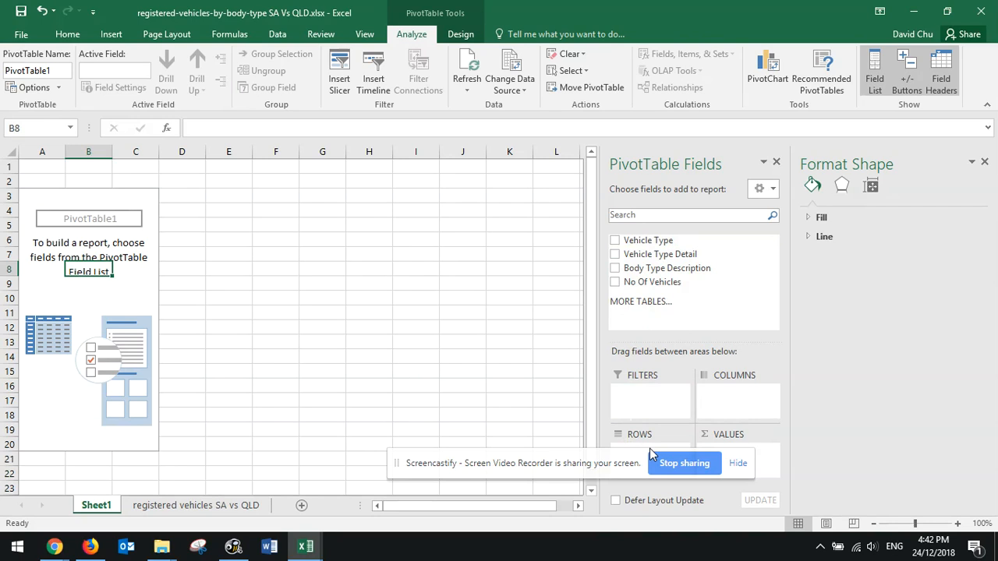
pyautogui.scroll(-3, 694, 444)
pyautogui.moveTo(562, 458); pyautogui.dragTo(411, 476)
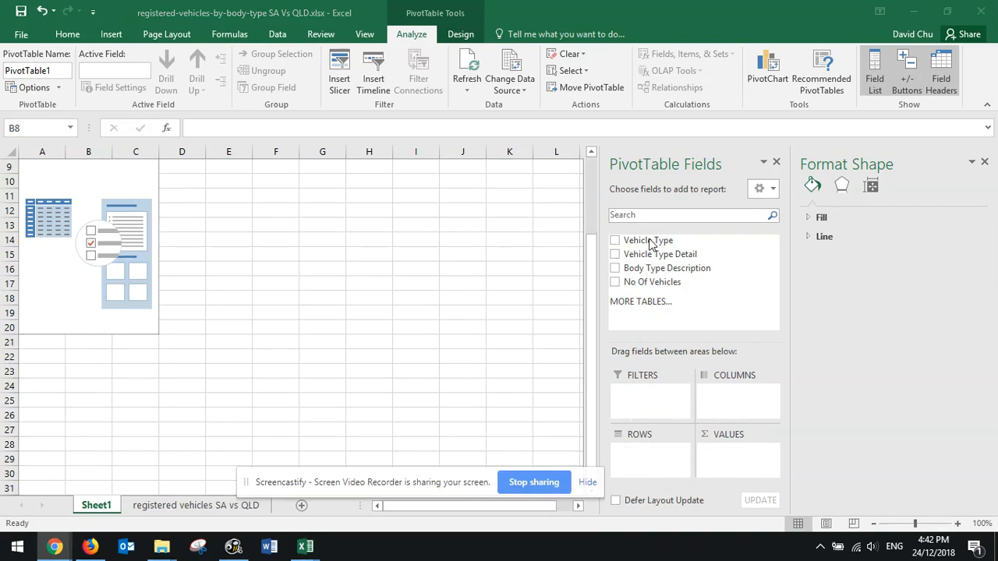
pyautogui.click(983, 162)
pyautogui.moveTo(842, 240); pyautogui.dragTo(853, 463)
pyautogui.moveTo(857, 282); pyautogui.dragTo(947, 450)
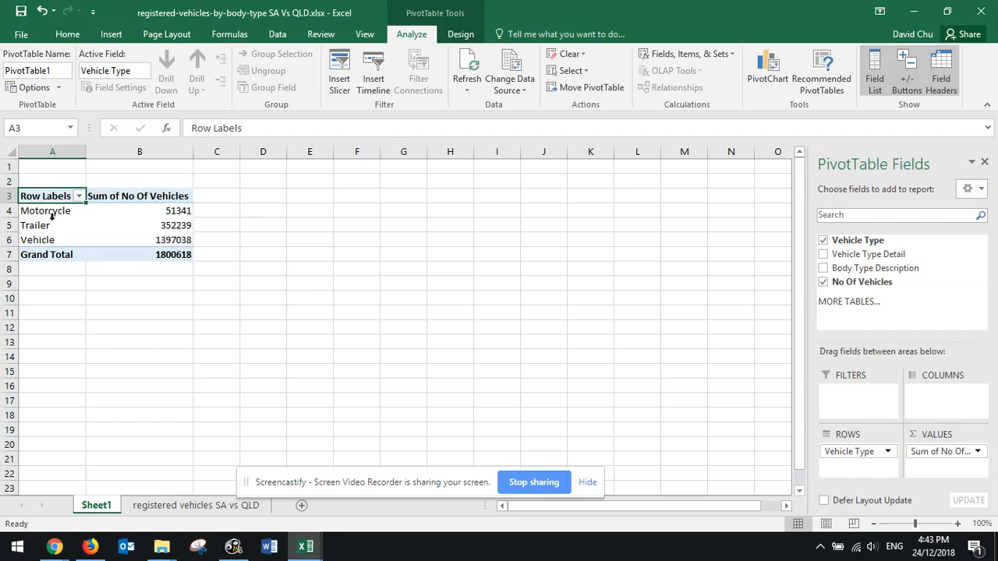
# Insert a 2-D pie chart of the PivotTable and place it over columns F to M, beside the data
pyautogui.click(91, 226)
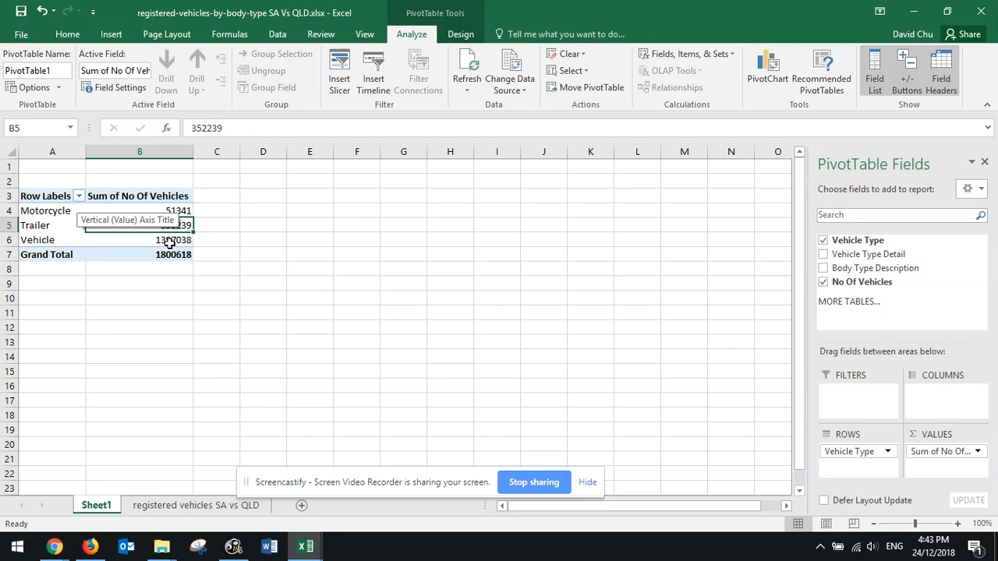
pyautogui.click(110, 35)
pyautogui.click(375, 74)
pyautogui.click(697, 468)
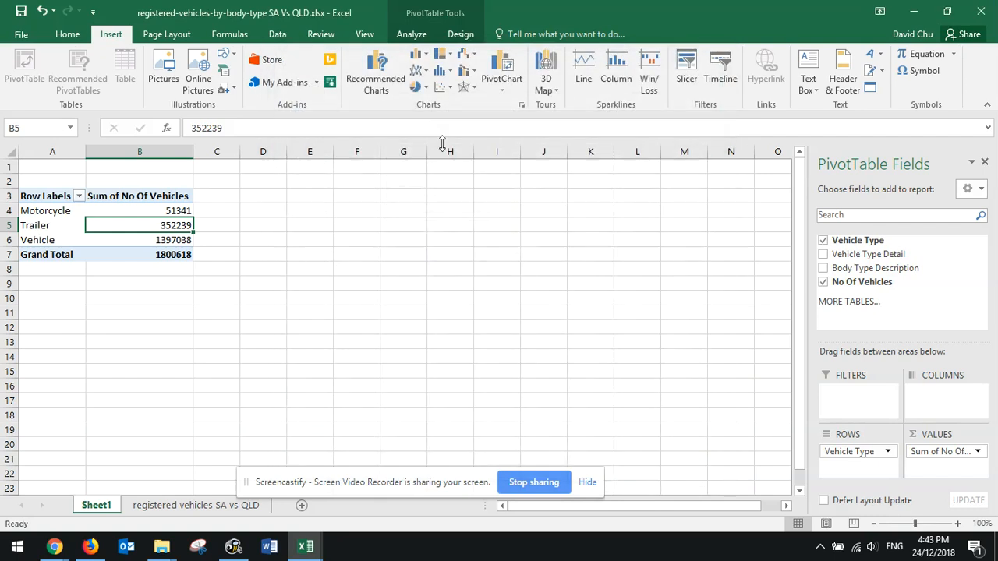
pyautogui.click(417, 86)
pyautogui.click(427, 129)
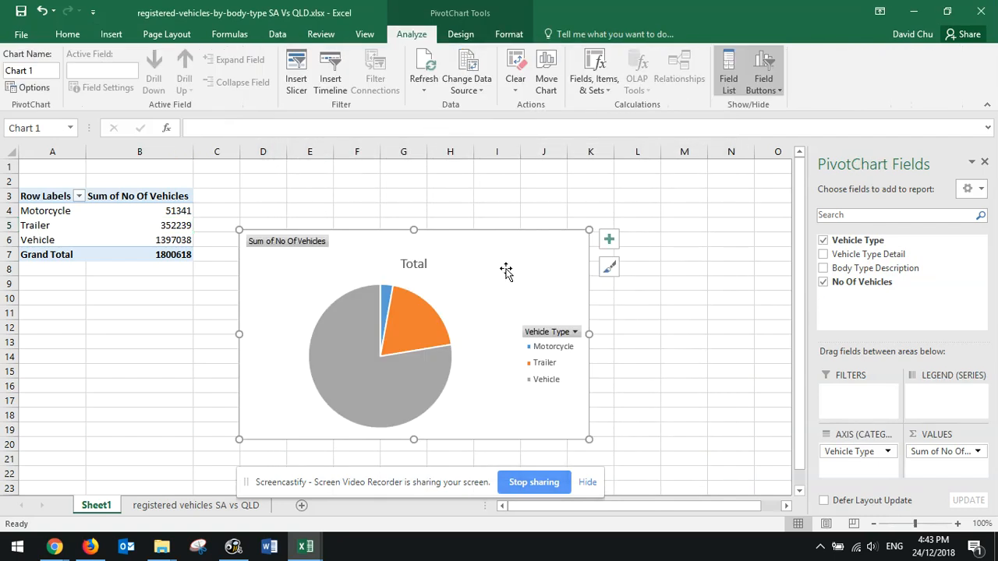
pyautogui.moveTo(505, 271); pyautogui.dragTo(621, 239)
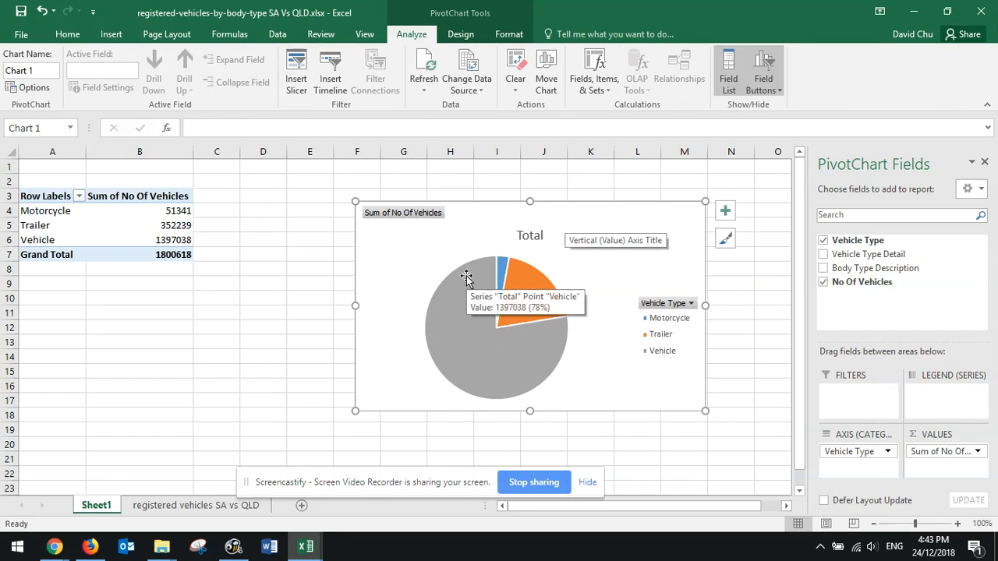
# Change the pie chart's title to "SA Vehicle Type"
pyautogui.moveTo(552, 348)
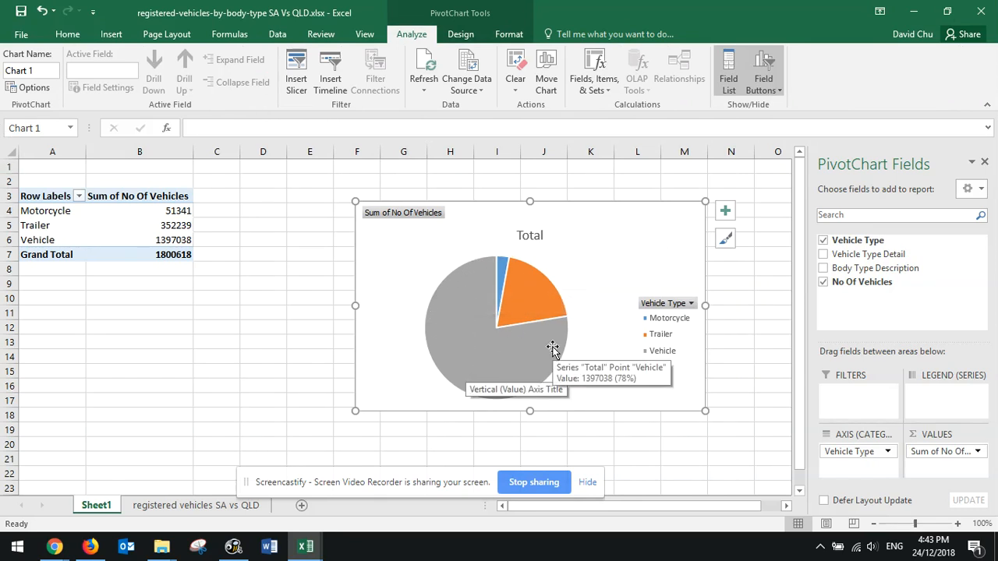
pyautogui.click(530, 235)
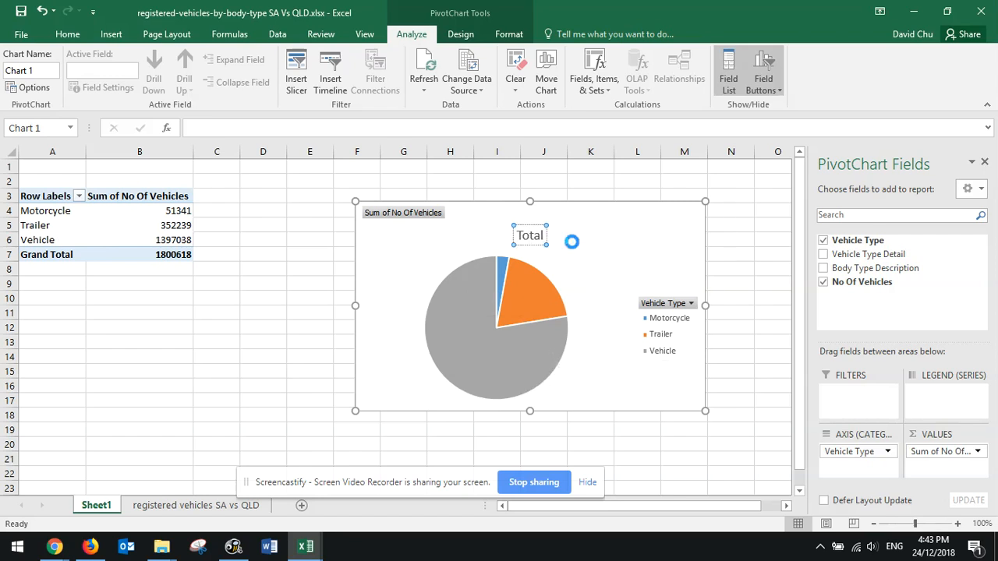
pyautogui.hotkey('ctrl', 'a')
pyautogui.write('SA')
pyautogui.write(' Vehciele')
pyautogui.press('BackSpace')
pyautogui.press('BackSpace')
pyautogui.press('BackSpace')
pyautogui.press('BackSpace')
pyautogui.press('BackSpace')
pyautogui.write('icle Type')
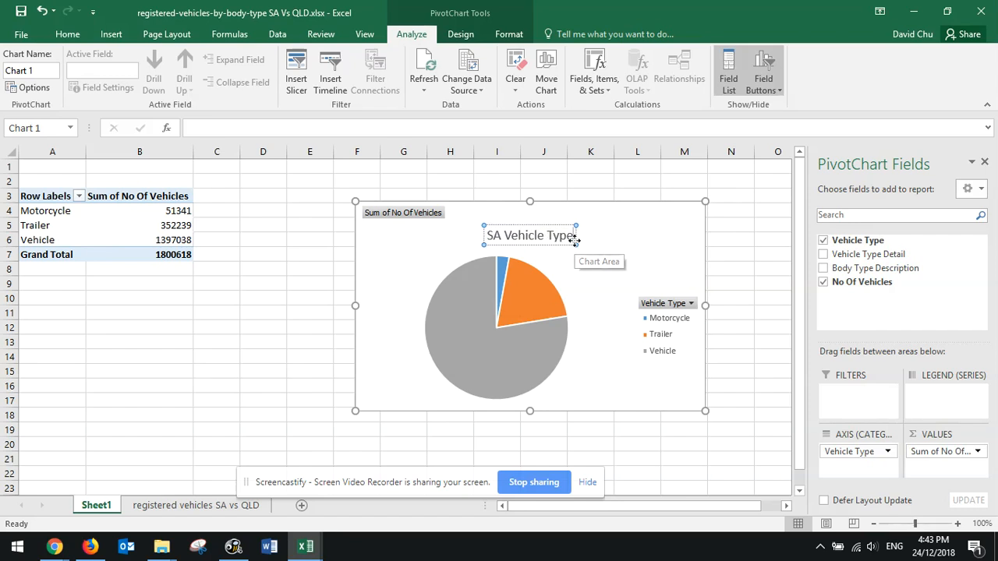
# Add data labels to the slices of the SA Vehicle Type pie chart
pyautogui.rightClick(532, 304)
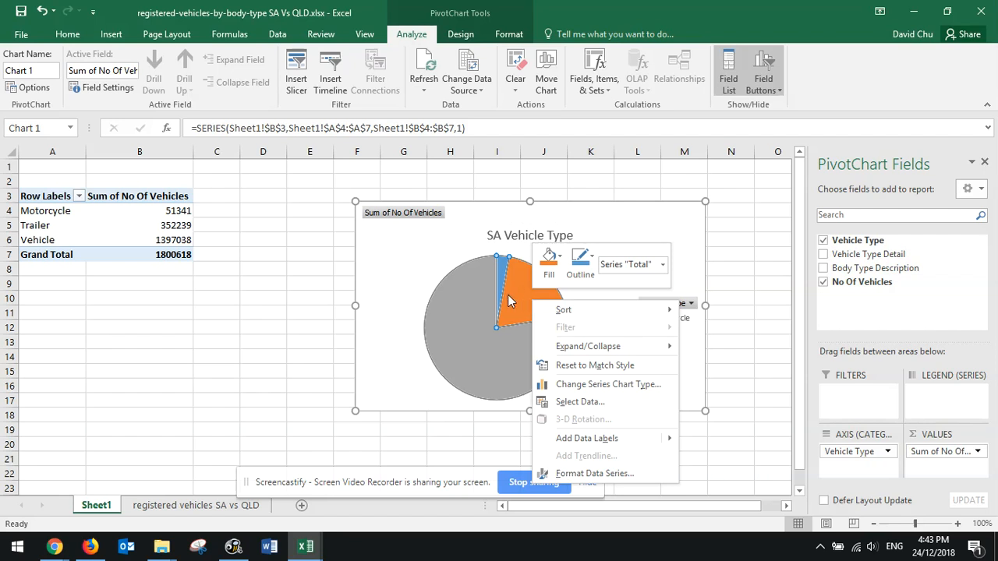
pyautogui.moveTo(661, 442)
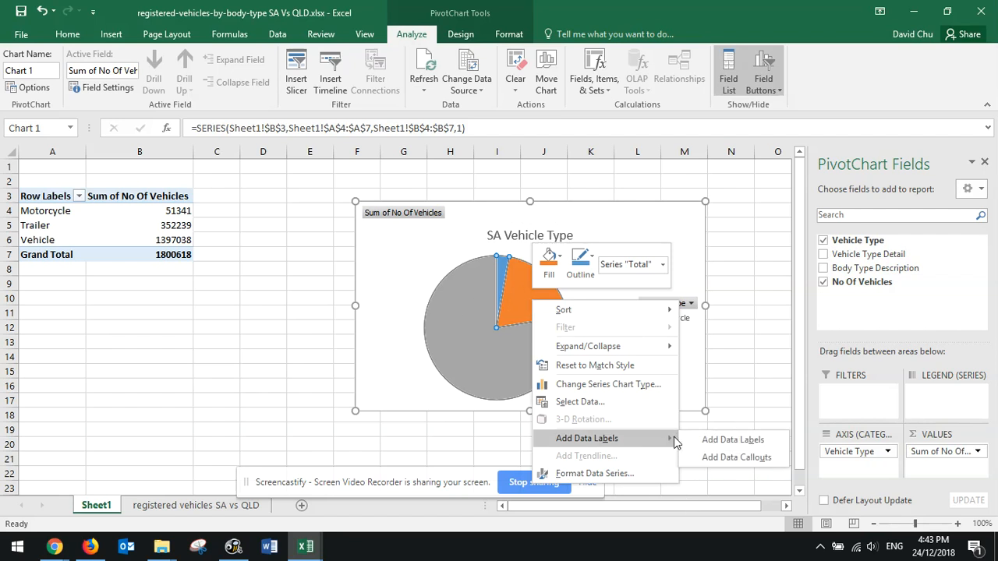
pyautogui.click(709, 440)
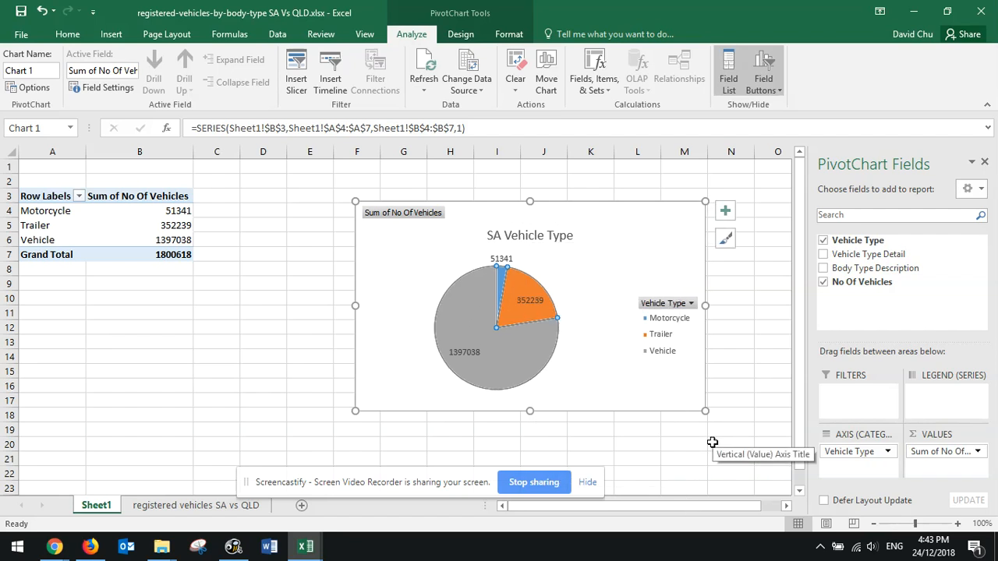
pyautogui.click(466, 352)
pyautogui.rightClick(466, 352)
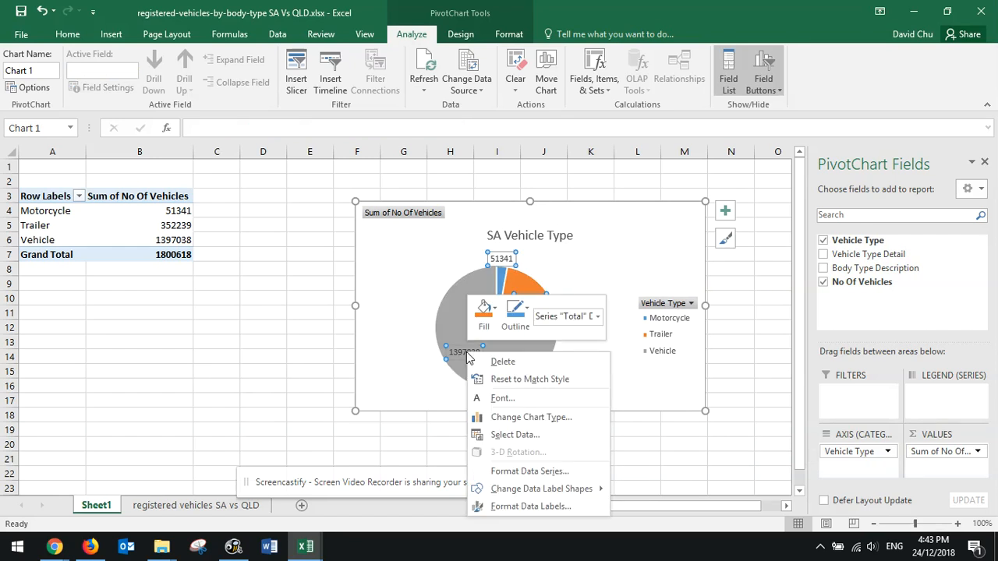
pyautogui.click(574, 474)
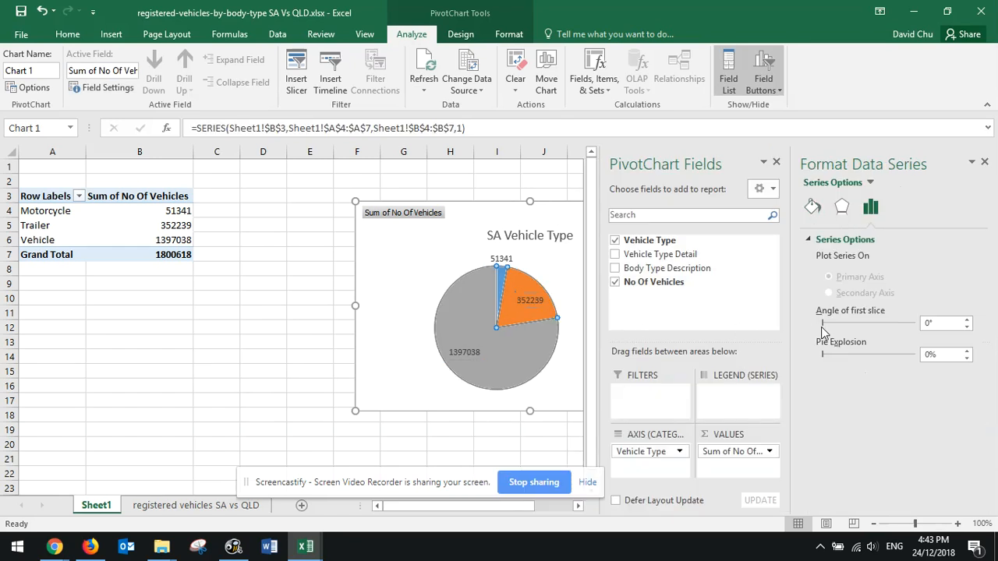
pyautogui.click(847, 207)
pyautogui.click(815, 207)
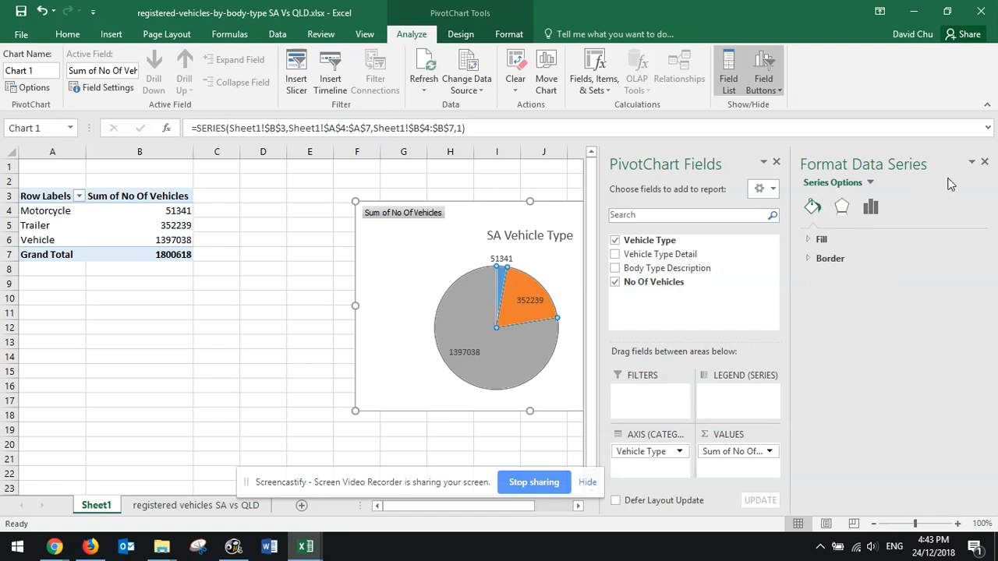
pyautogui.click(984, 162)
# Format the pie chart's data labels to show the category name together with the value
pyautogui.rightClick(524, 298)
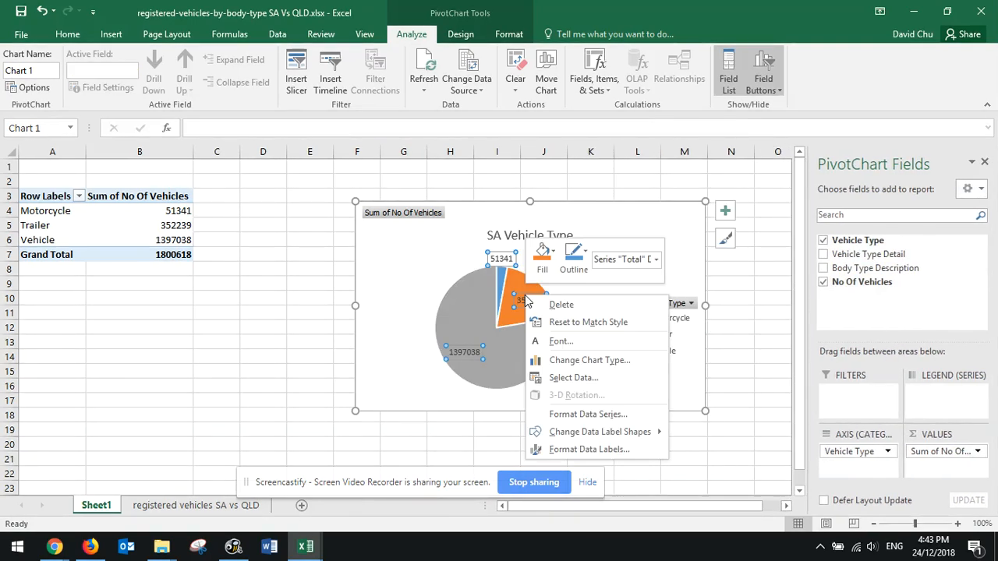
pyautogui.click(589, 450)
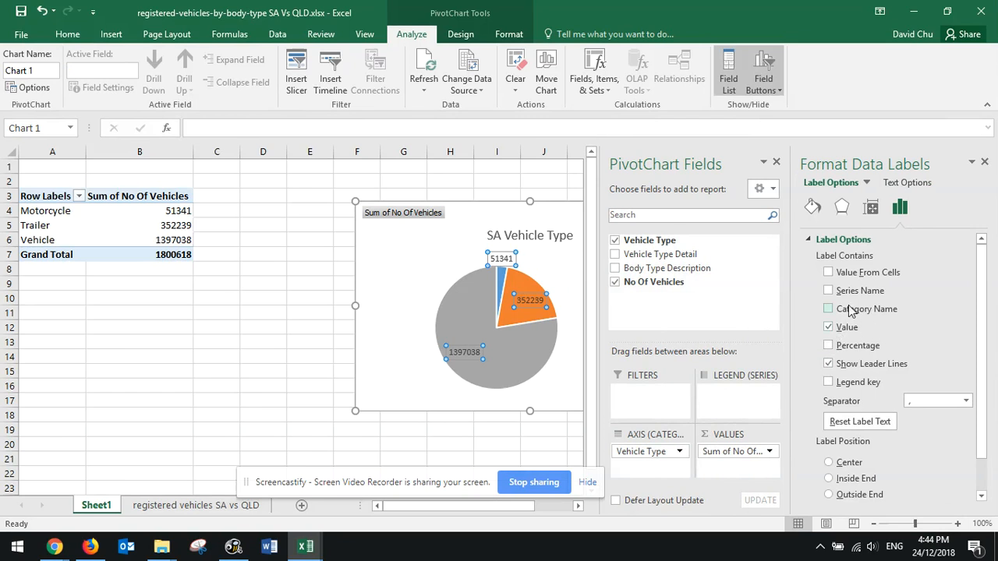
pyautogui.click(828, 292)
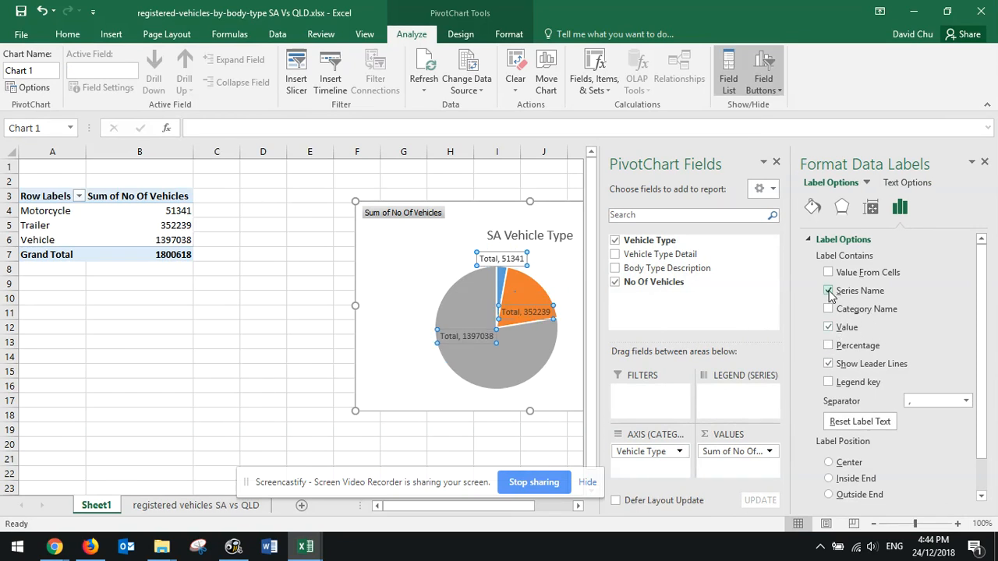
pyautogui.click(829, 309)
pyautogui.click(828, 291)
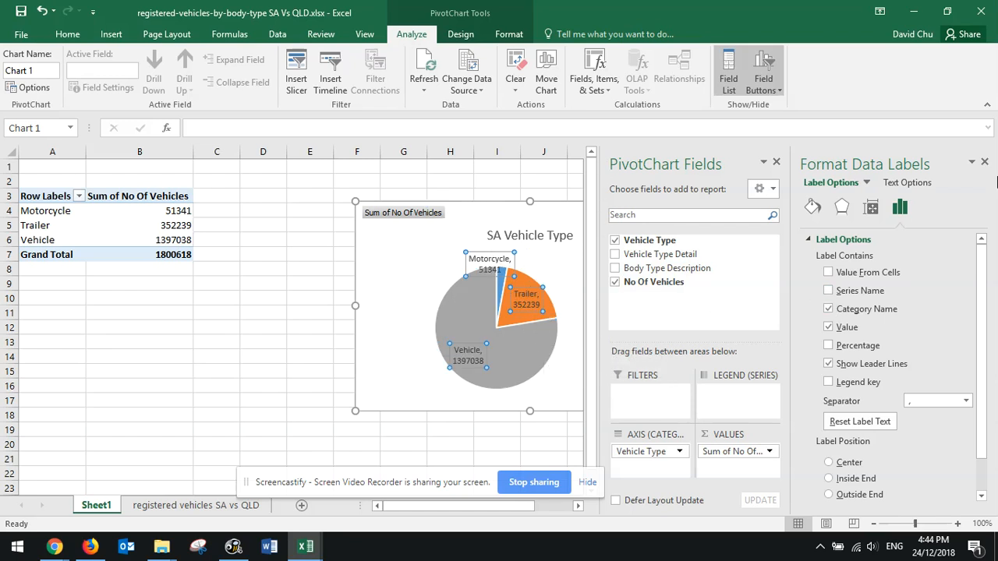
pyautogui.click(986, 163)
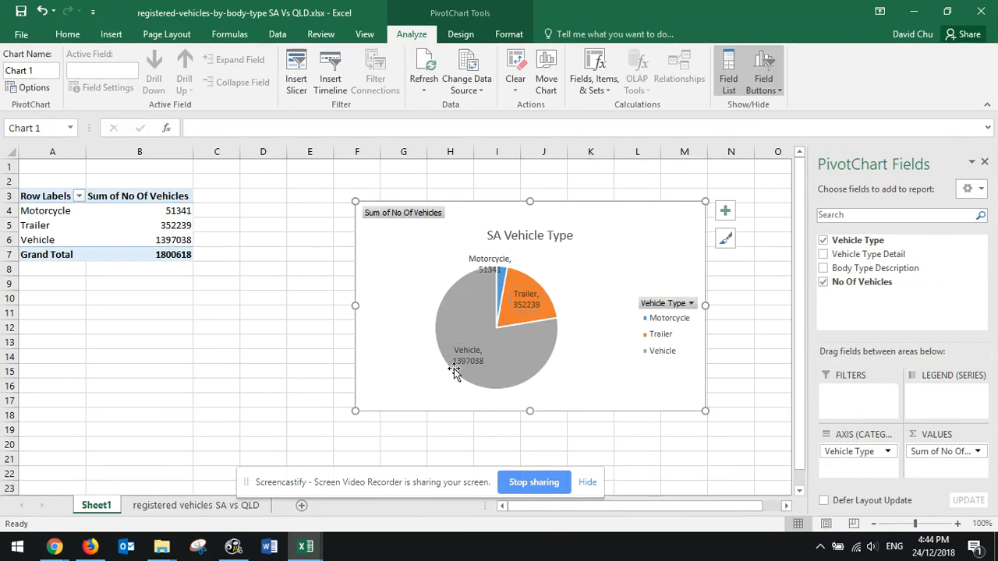
# Delete the Vehicle Type legend from the pie chart
pyautogui.click(681, 326)
pyautogui.click(667, 337)
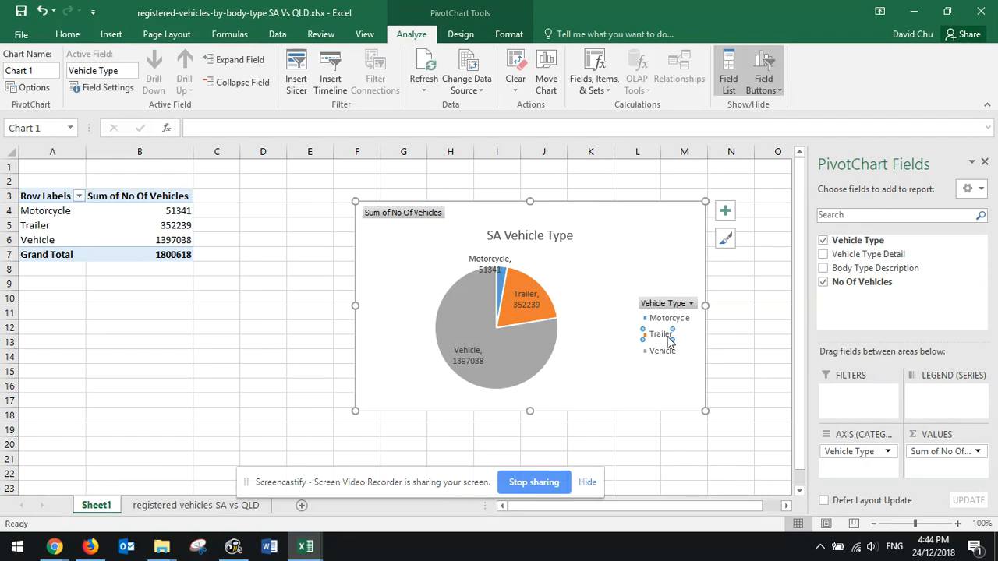
pyautogui.click(660, 305)
pyautogui.click(629, 287)
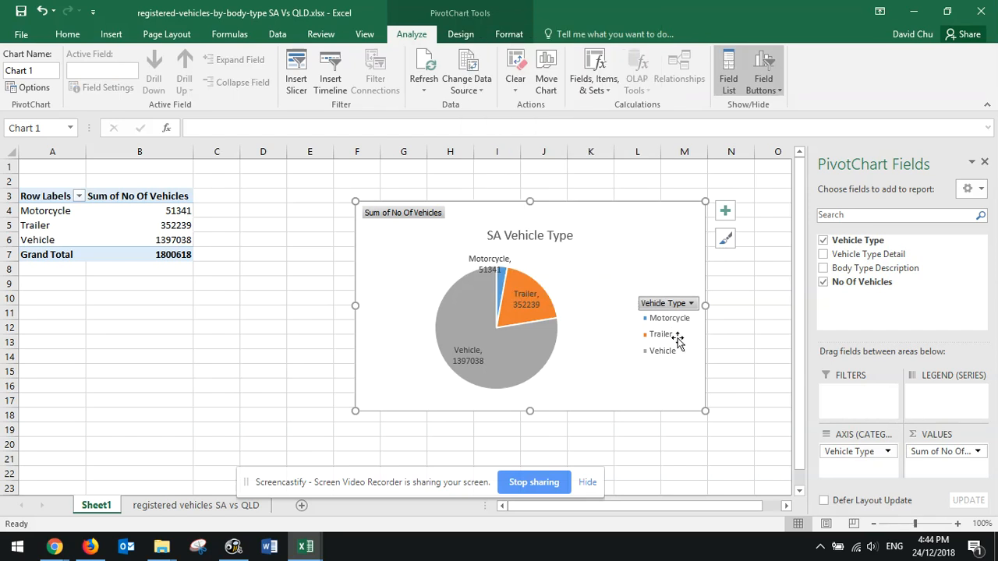
pyautogui.click(695, 343)
pyautogui.press('Delete')
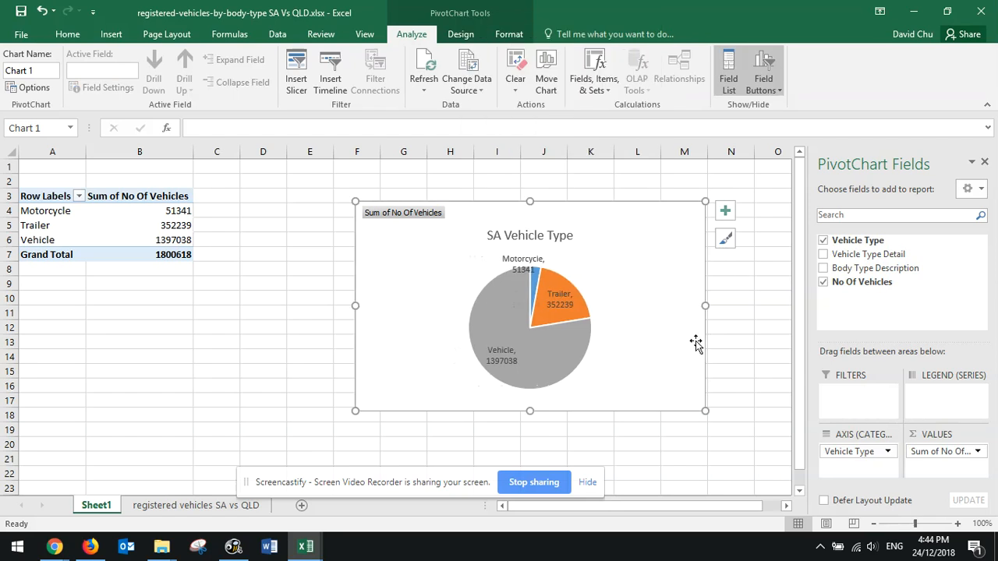
# Enlarge the pie chart to about 9.5 cm high by 14.3 cm wide and shift it slightly away from the PivotTable
pyautogui.click(518, 307)
pyautogui.moveTo(355, 411); pyautogui.dragTo(310, 463)
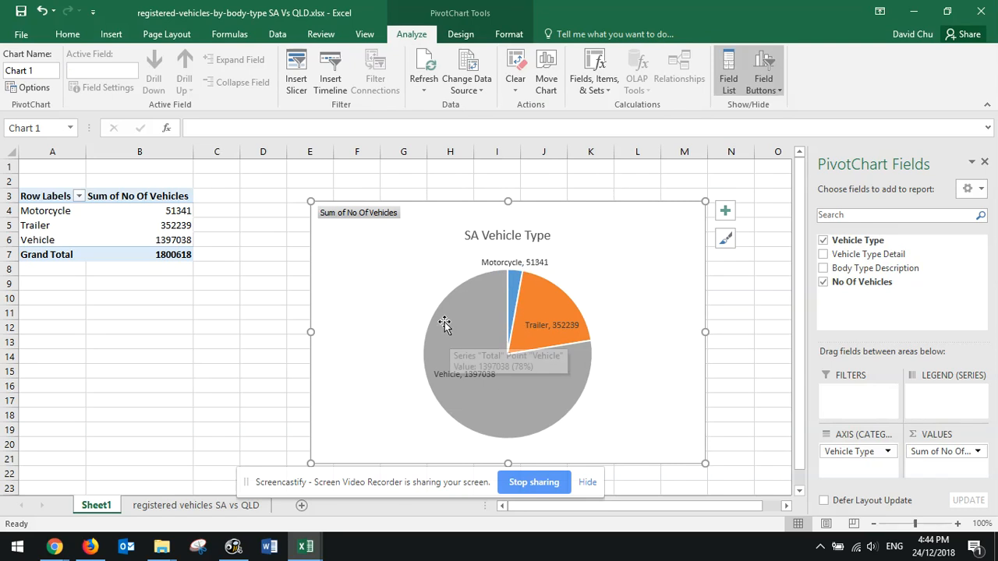
pyautogui.moveTo(349, 260); pyautogui.dragTo(385, 246)
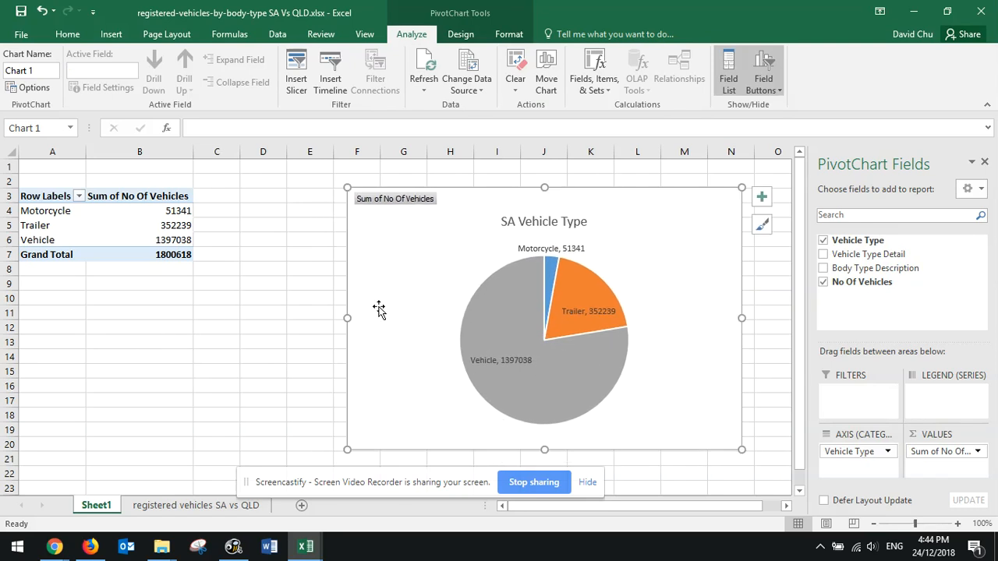
# Apply the second chart style, with hatched slices and an uppercase title, to the pie chart
pyautogui.rightClick(675, 269)
pyautogui.click(650, 265)
pyautogui.click(462, 34)
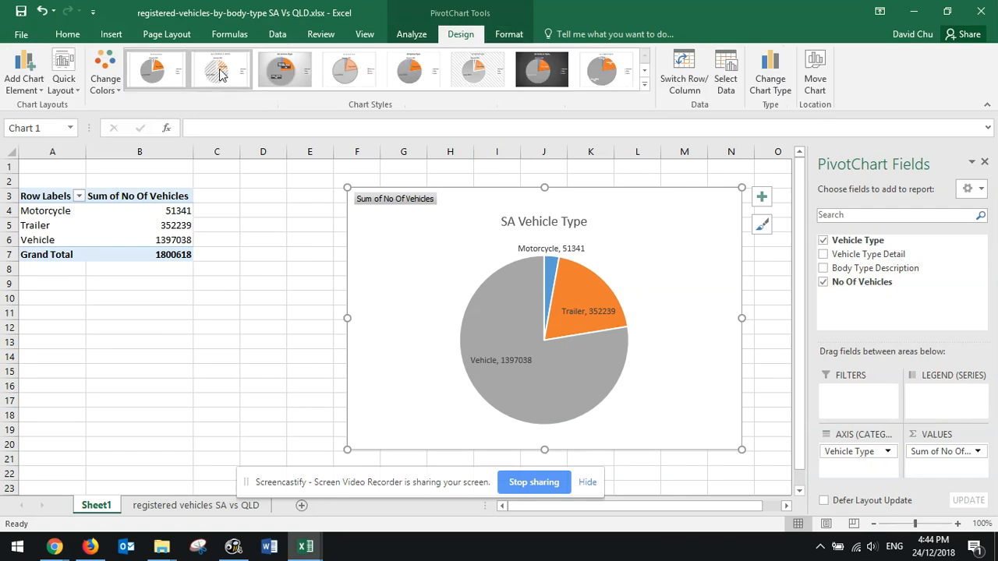
pyautogui.click(219, 71)
pyautogui.click(503, 34)
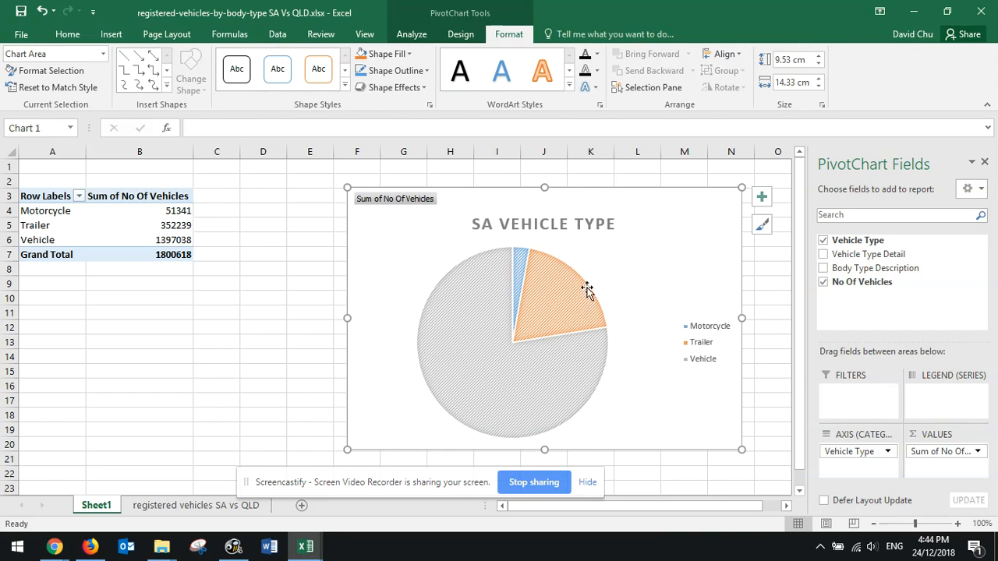
# Move the pie chart away from the PivotTable so that it covers columns J to R, starting at row 1
pyautogui.moveTo(370, 271); pyautogui.dragTo(403, 252)
pyautogui.click(221, 273)
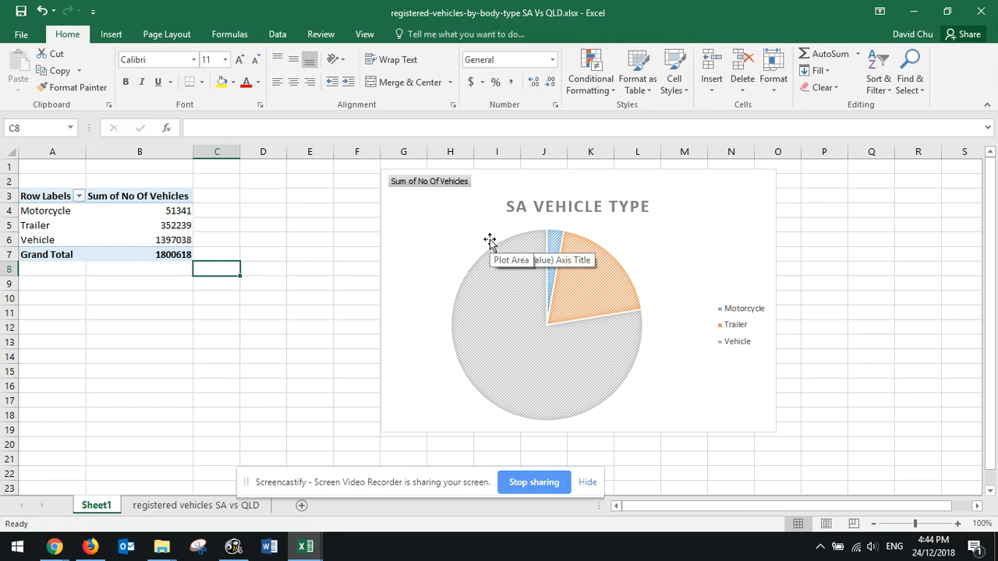
pyautogui.moveTo(432, 232); pyautogui.dragTo(584, 222)
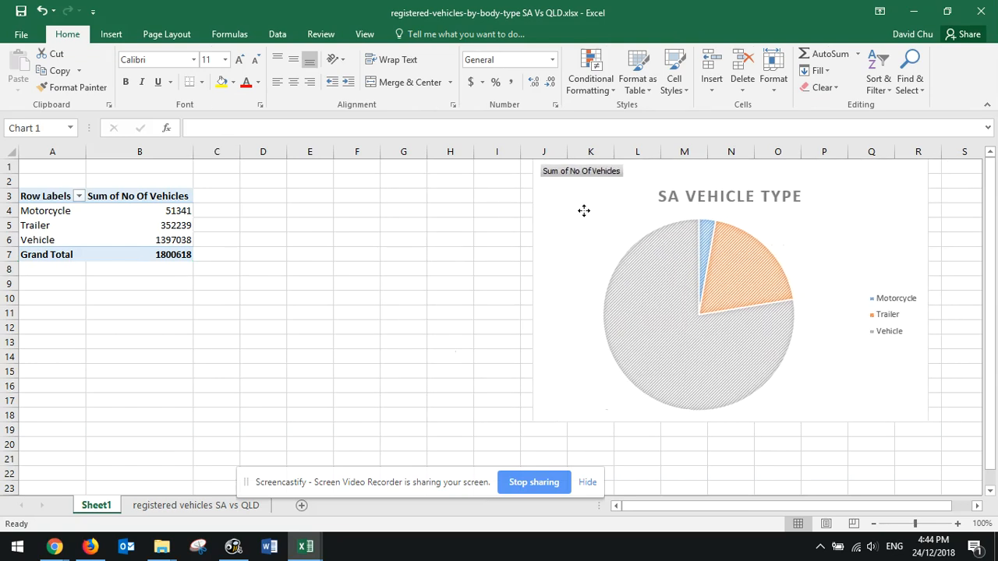
# Replace Vehicle Type with Vehicle Type Detail as the PivotTable's row field and move the pie chart nearer the table, over columns E to M
pyautogui.moveTo(105, 219)
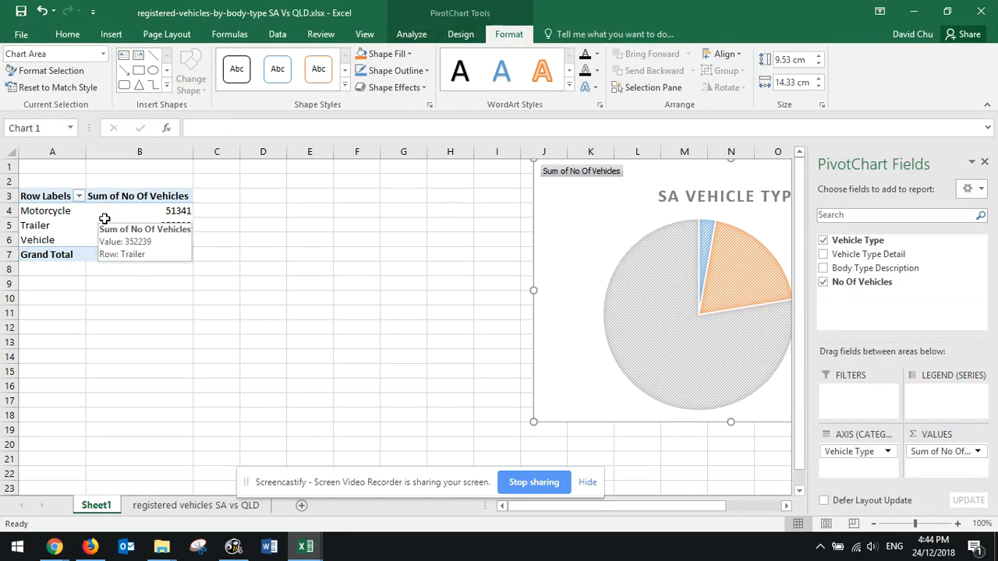
pyautogui.click(104, 219)
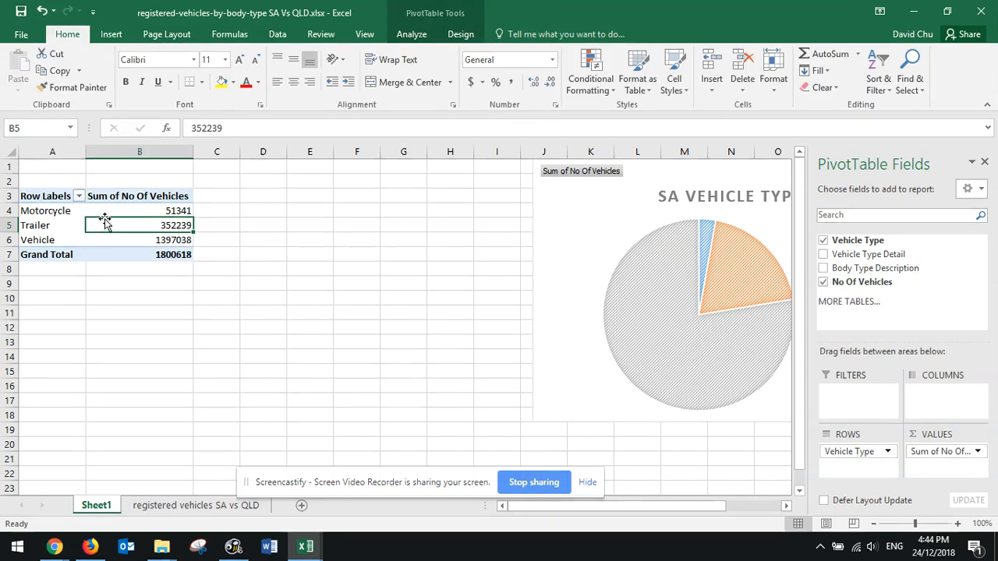
pyautogui.moveTo(855, 457); pyautogui.dragTo(886, 315)
pyautogui.moveTo(866, 254); pyautogui.dragTo(856, 452)
pyautogui.moveTo(581, 202); pyautogui.dragTo(389, 206)
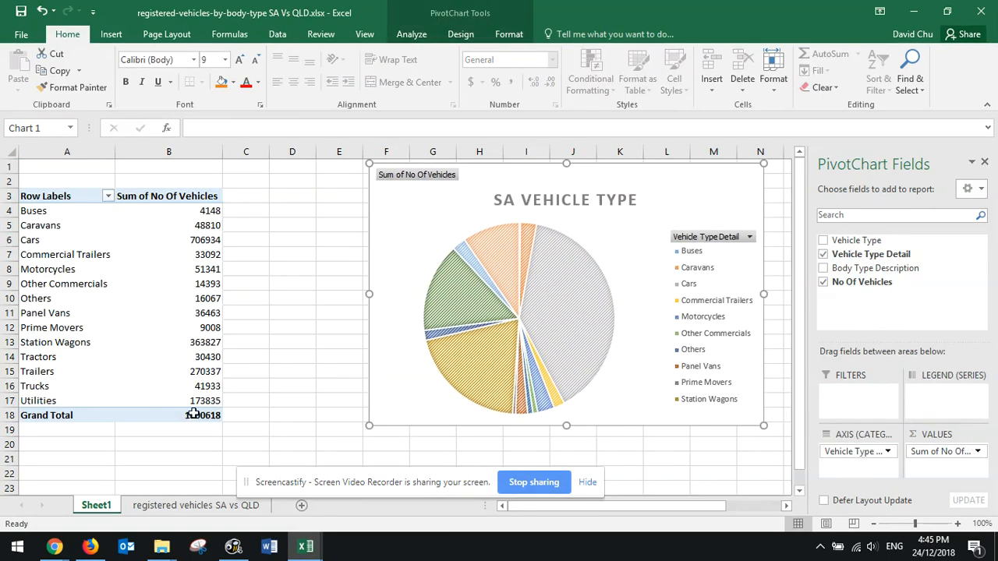
pyautogui.moveTo(403, 221); pyautogui.dragTo(367, 226)
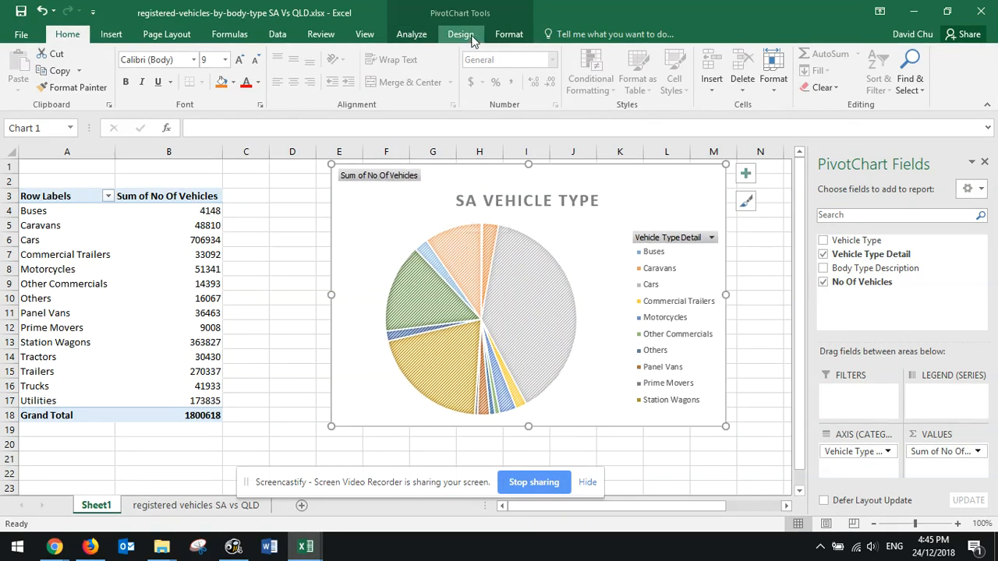
# Change the SA Vehicle Type pie chart to a Clustered Column chart and shift it slightly down, starting in row 2
pyautogui.rightClick(406, 196)
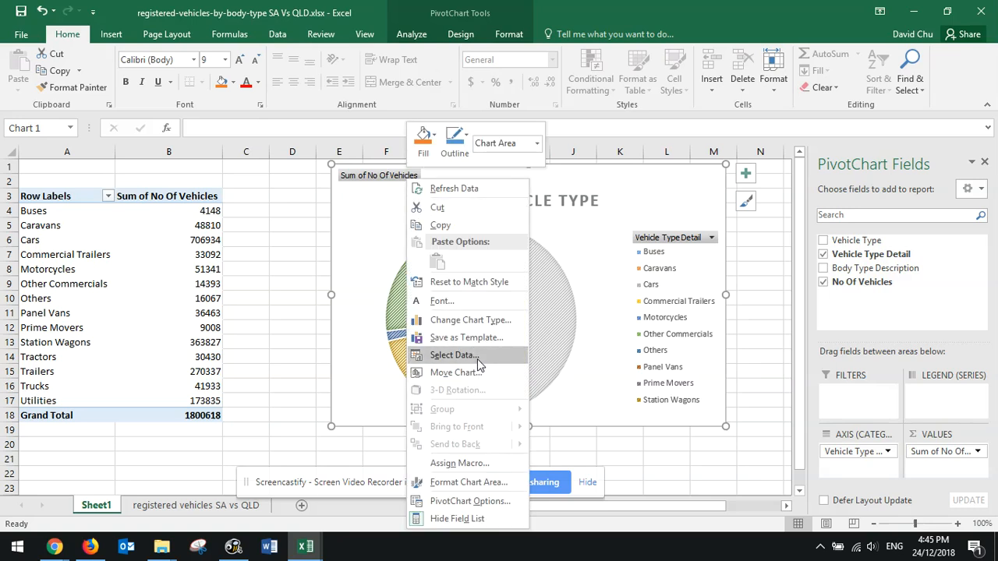
pyautogui.click(484, 321)
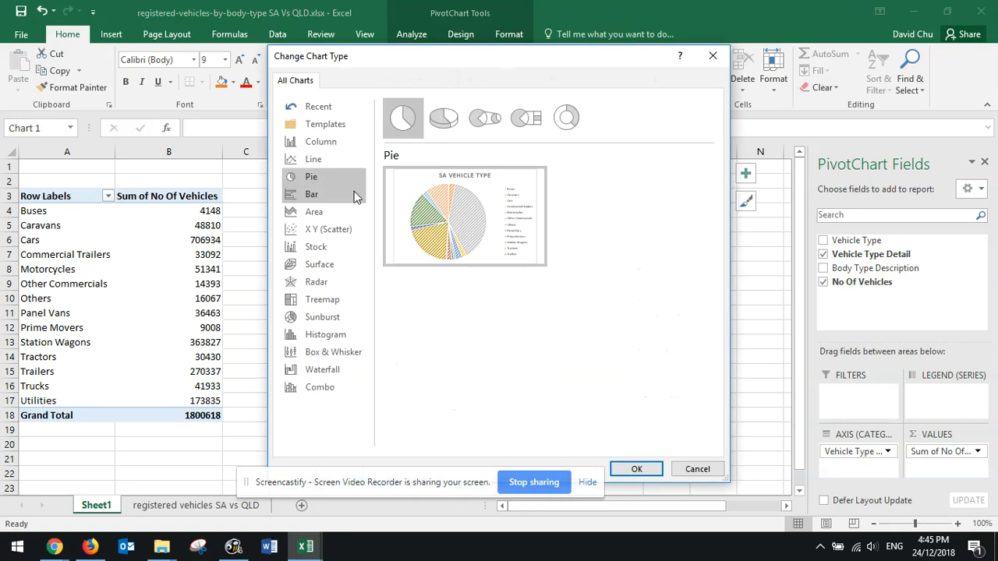
pyautogui.click(317, 144)
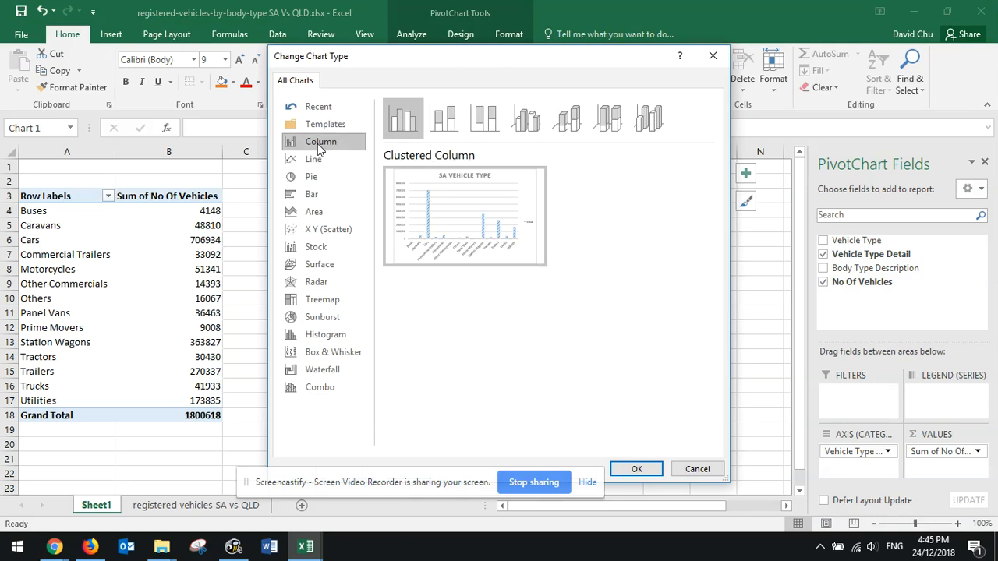
pyautogui.click(637, 469)
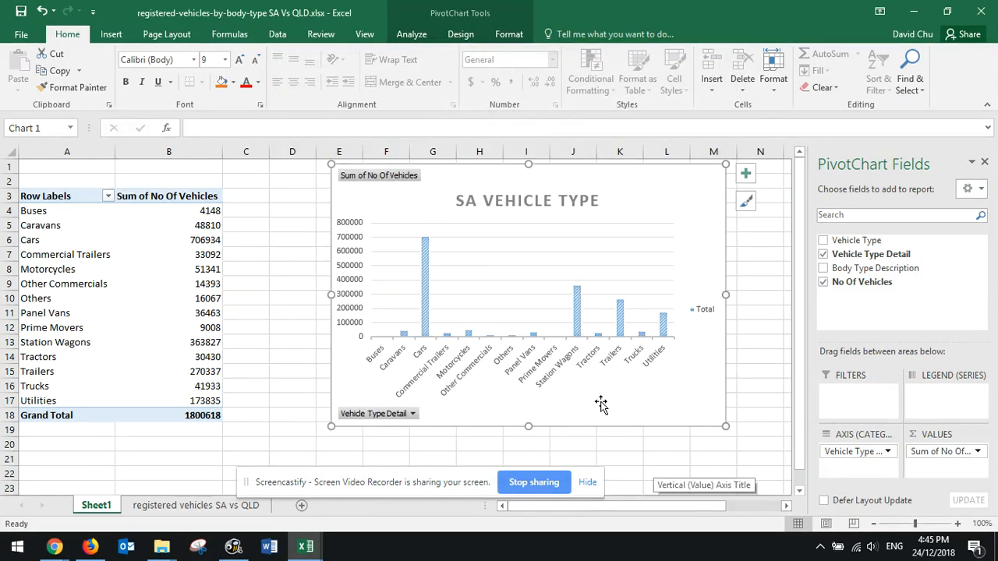
pyautogui.moveTo(600, 404); pyautogui.dragTo(610, 424)
# Look through the chart styles and apply the first Colorful palette to the column chart's series
pyautogui.click(458, 34)
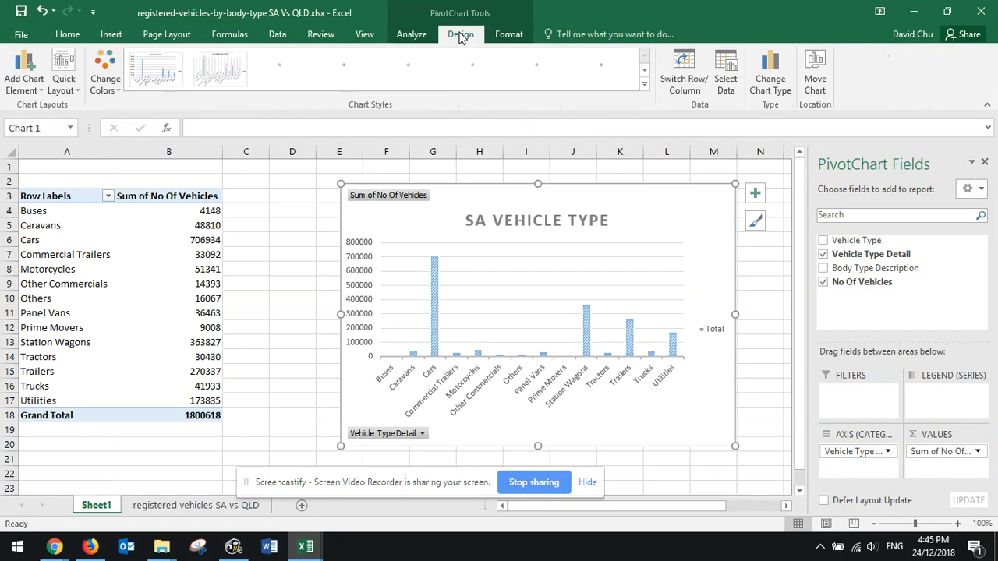
pyautogui.click(435, 324)
pyautogui.click(511, 35)
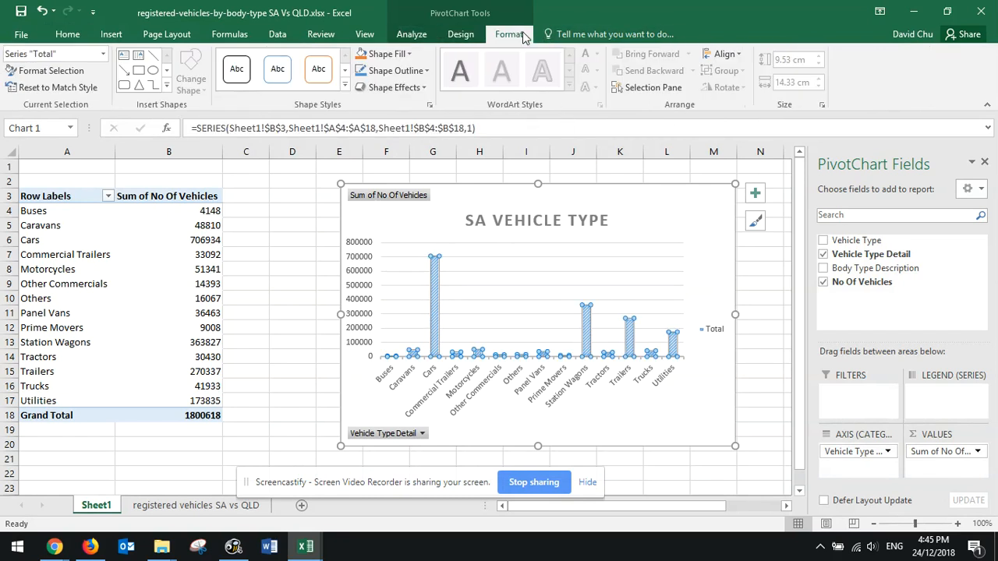
pyautogui.click(423, 34)
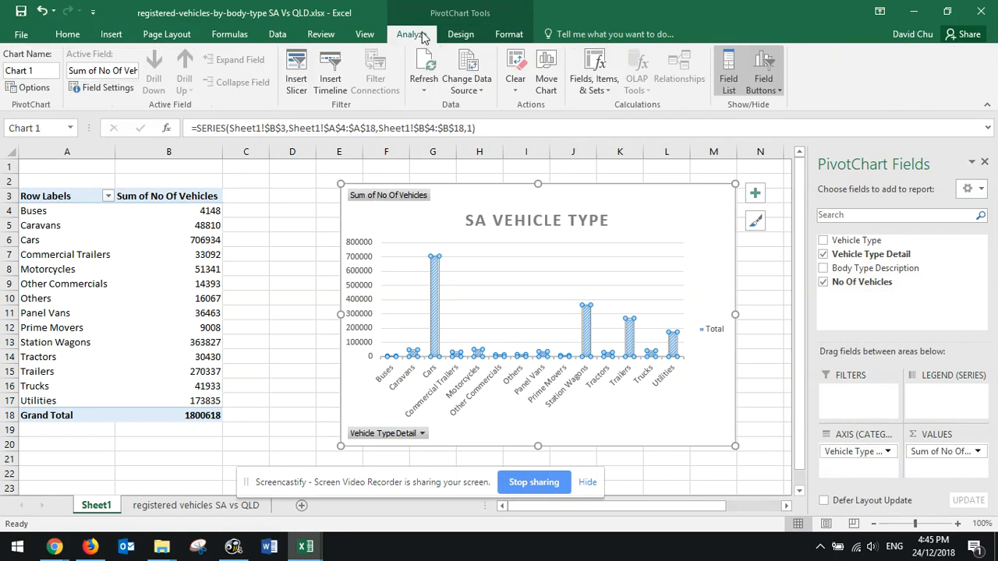
pyautogui.click(462, 34)
pyautogui.click(106, 78)
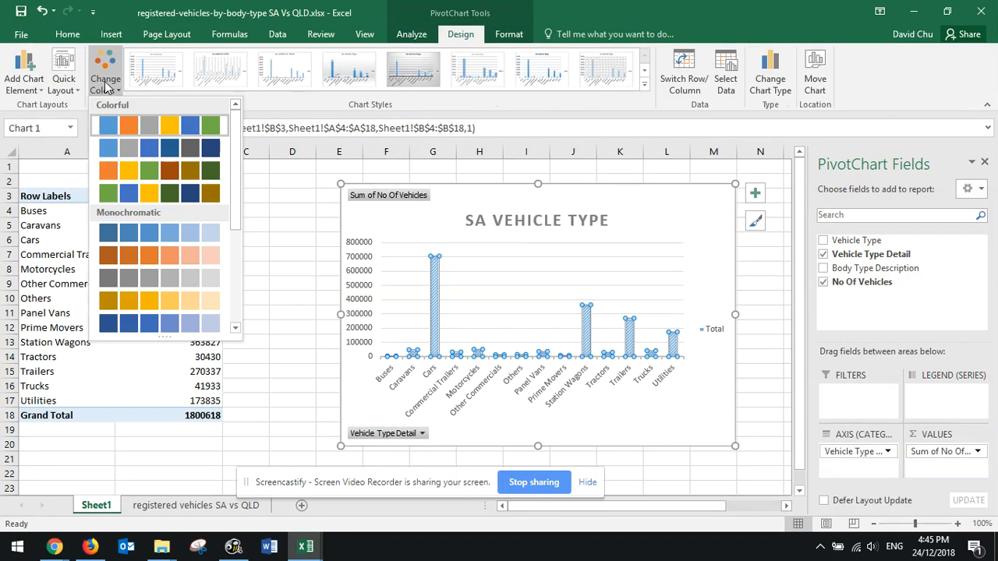
pyautogui.click(645, 84)
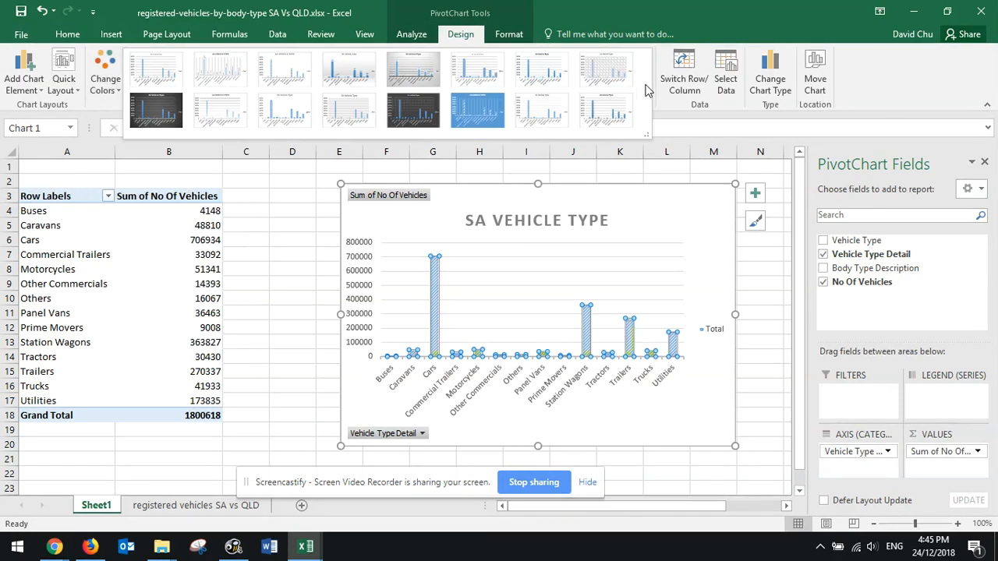
pyautogui.click(106, 78)
pyautogui.click(132, 130)
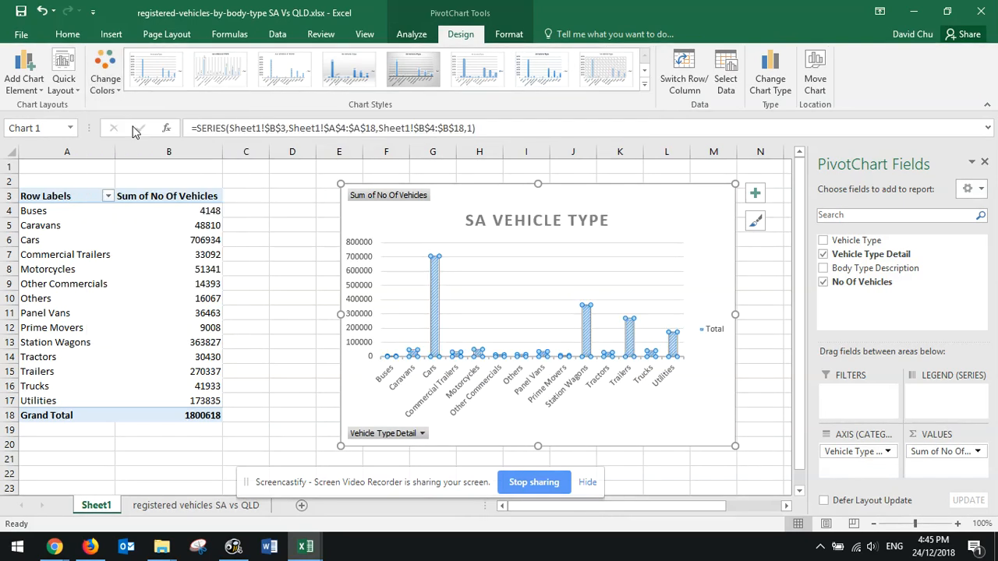
pyautogui.click(327, 344)
pyautogui.click(434, 265)
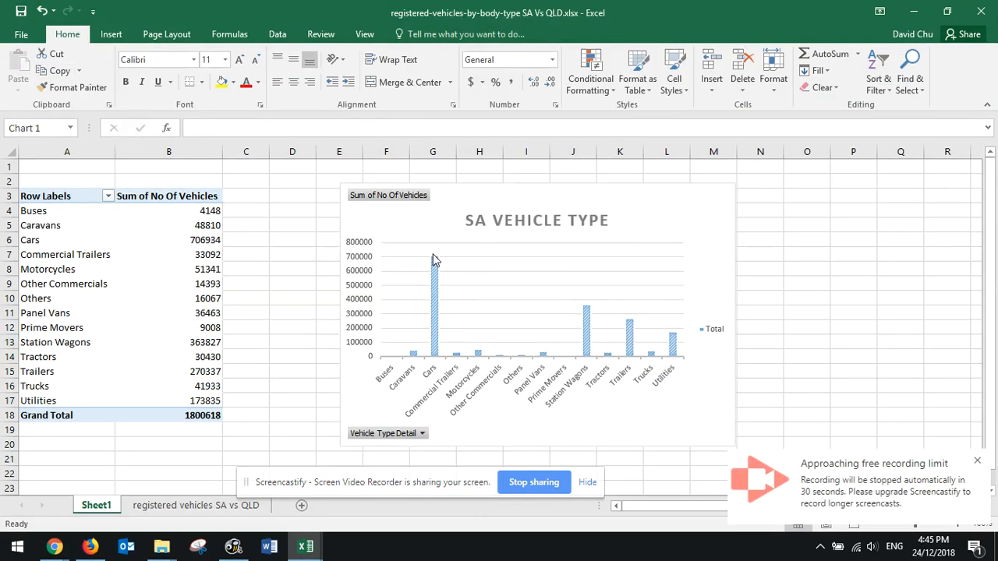